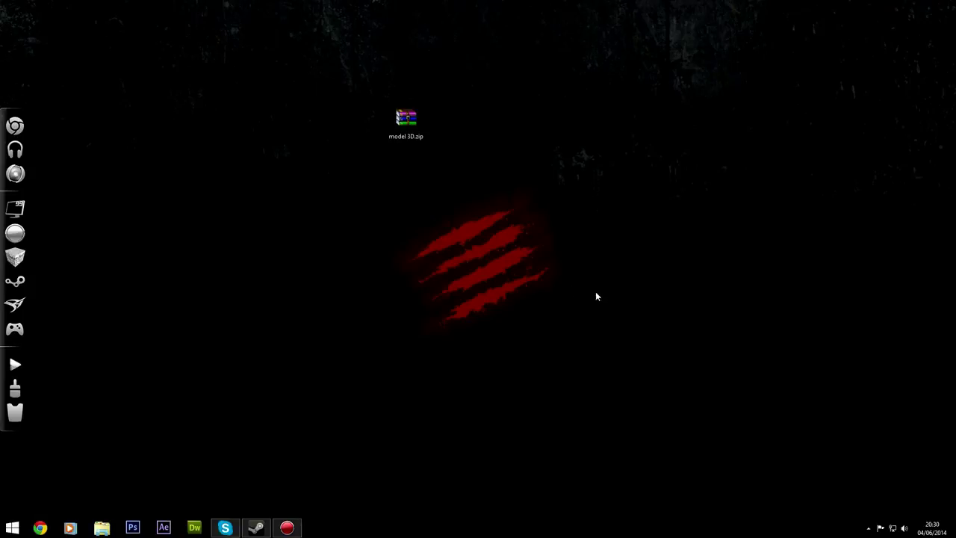
Drag a selection box around the model 3D.zip icon on the desktop.
drag(332, 64, 565, 262)
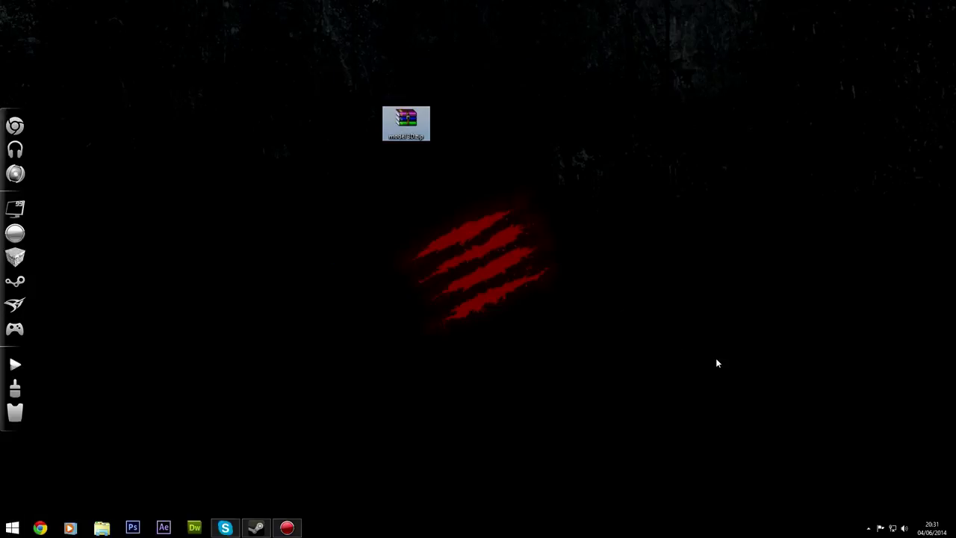
Check the model 3D.zip archive's properties.
right_click(415, 130)
click(456, 351)
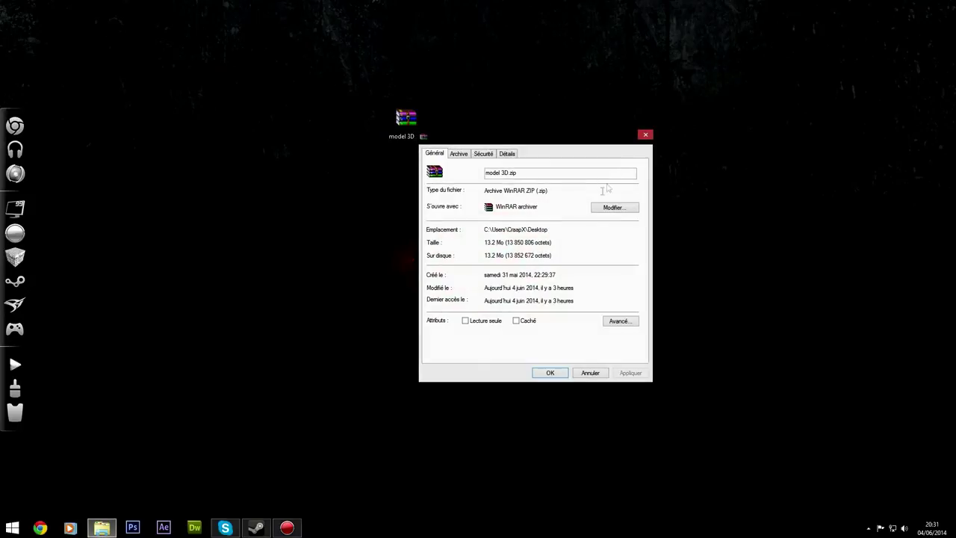
click(647, 135)
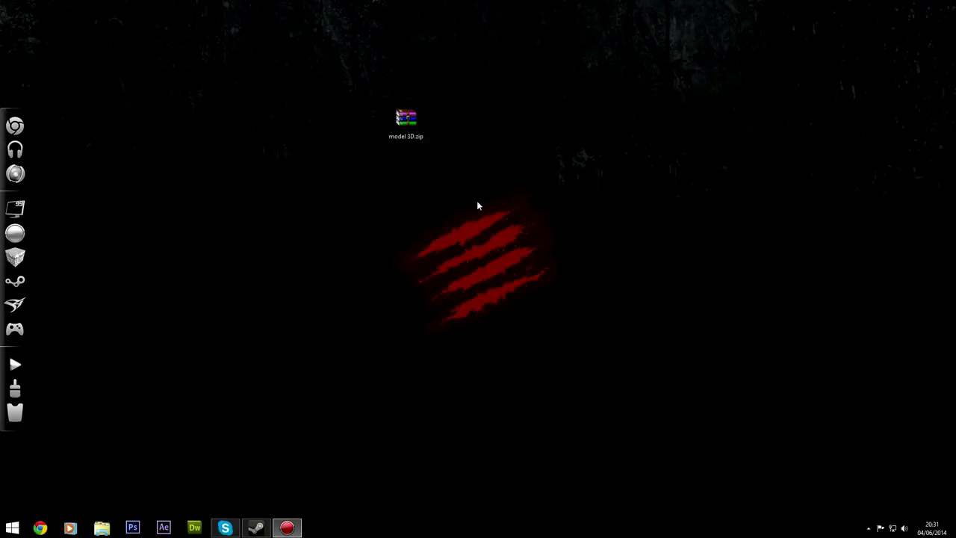
Extract the archive into a model 3D folder and place it beside the zip.
right_click(396, 121)
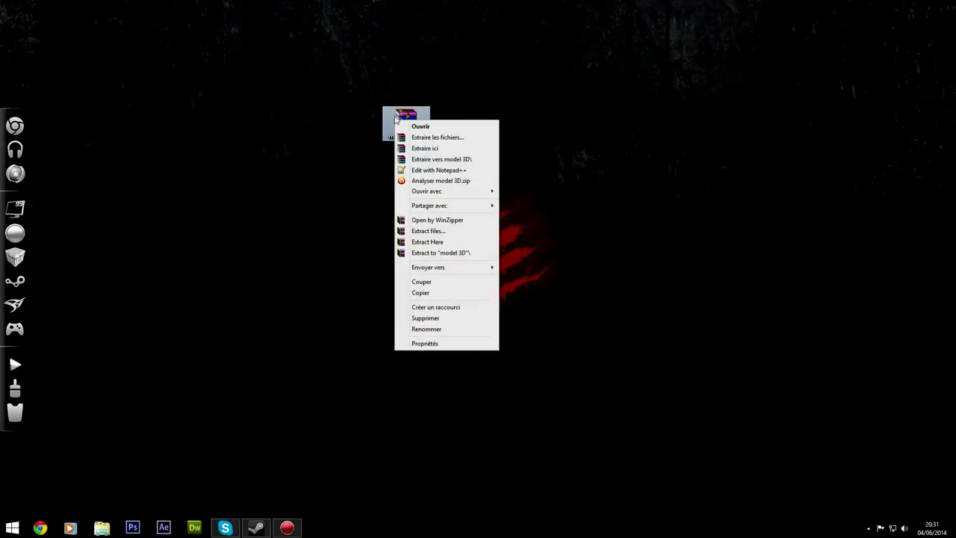
click(401, 139)
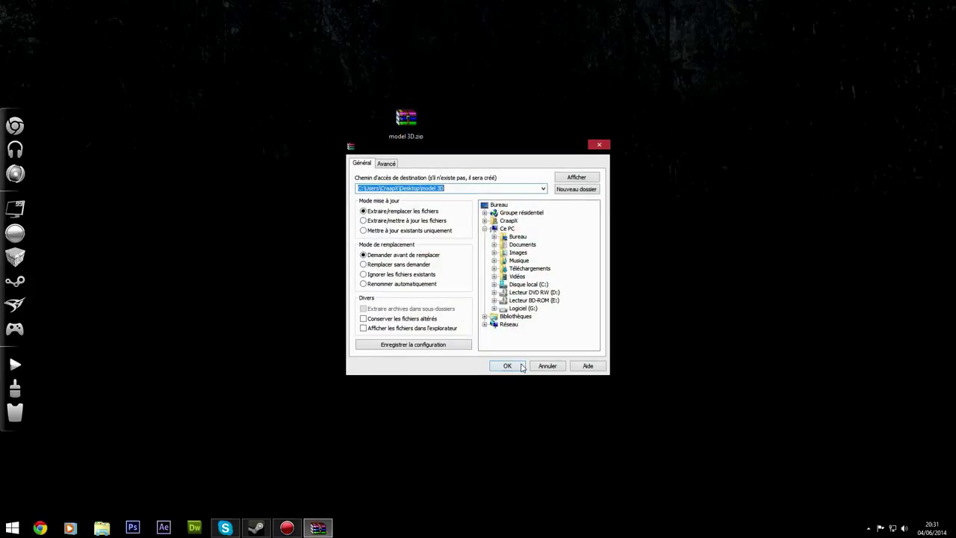
click(521, 365)
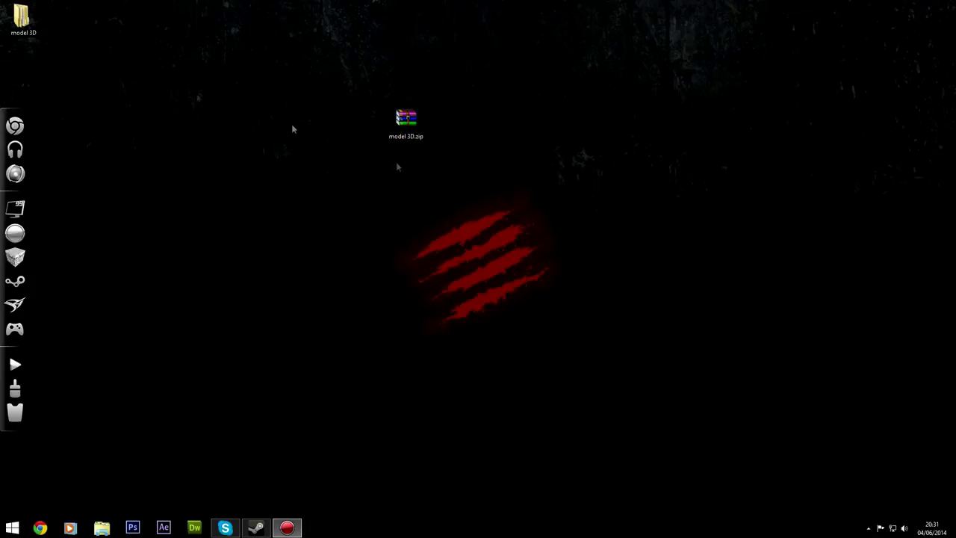
drag(31, 22, 462, 127)
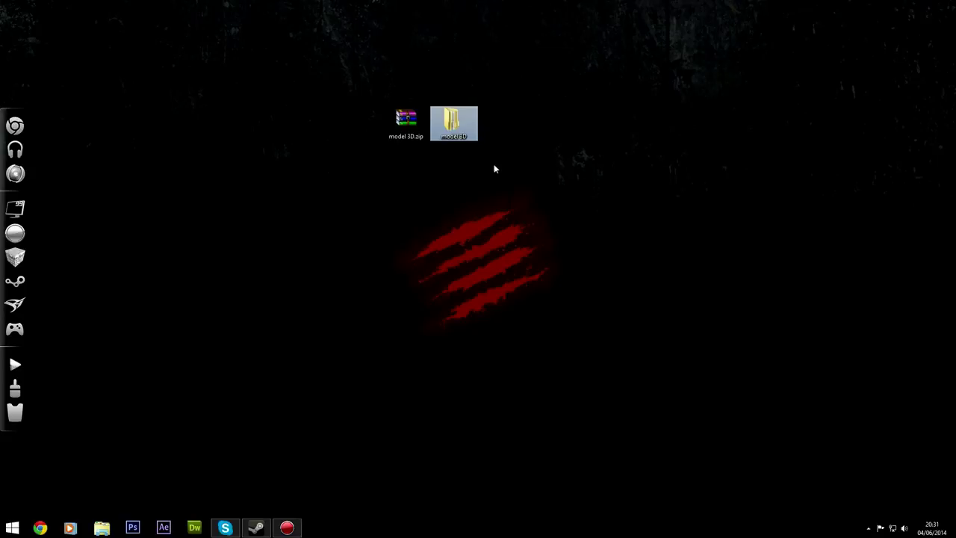
Browse into the inner model 3D folder's texture and .dae files, then open tenue.psd in Photoshop.
double_click(469, 130)
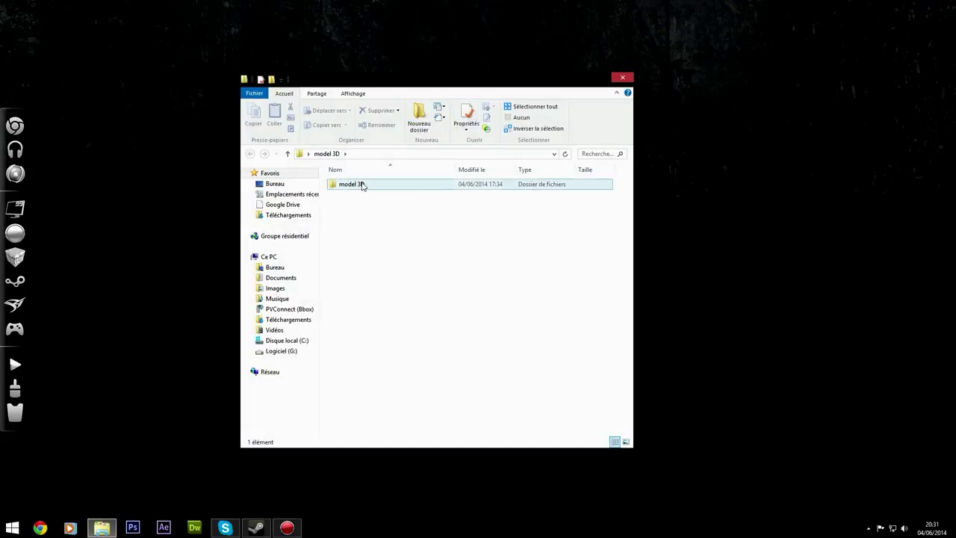
double_click(358, 184)
mouse_move(351, 215)
mouse_down()
mouse_move(436, 200)
mouse_move(480, 249)
mouse_up()
click(389, 184)
click(391, 195)
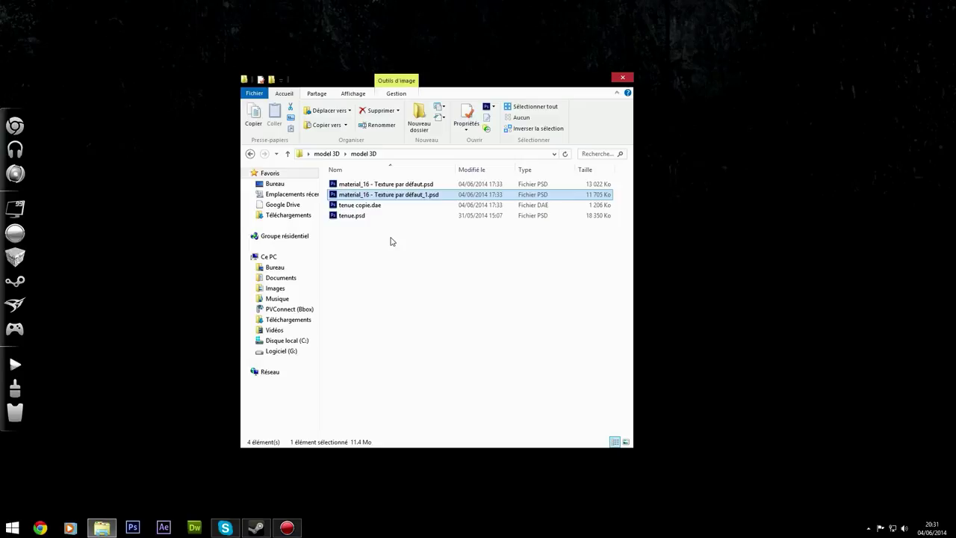
click(378, 205)
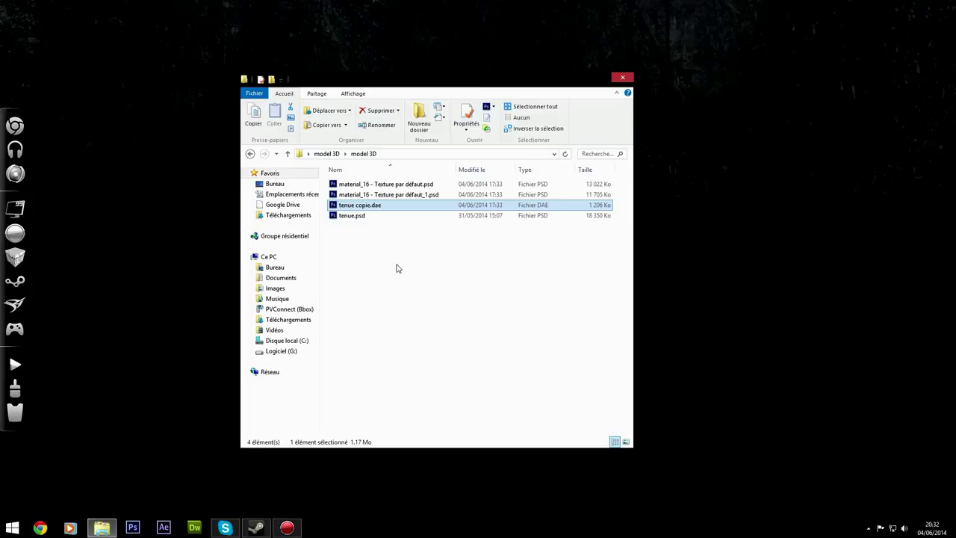
double_click(367, 217)
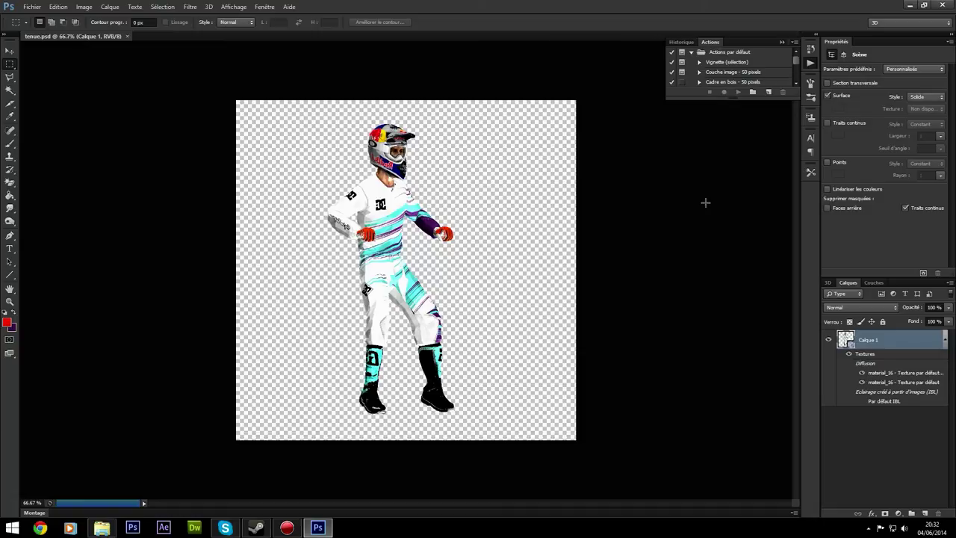
With the Move tool (V), rotate the rider model to inspect its sides, front and back.
key(v)
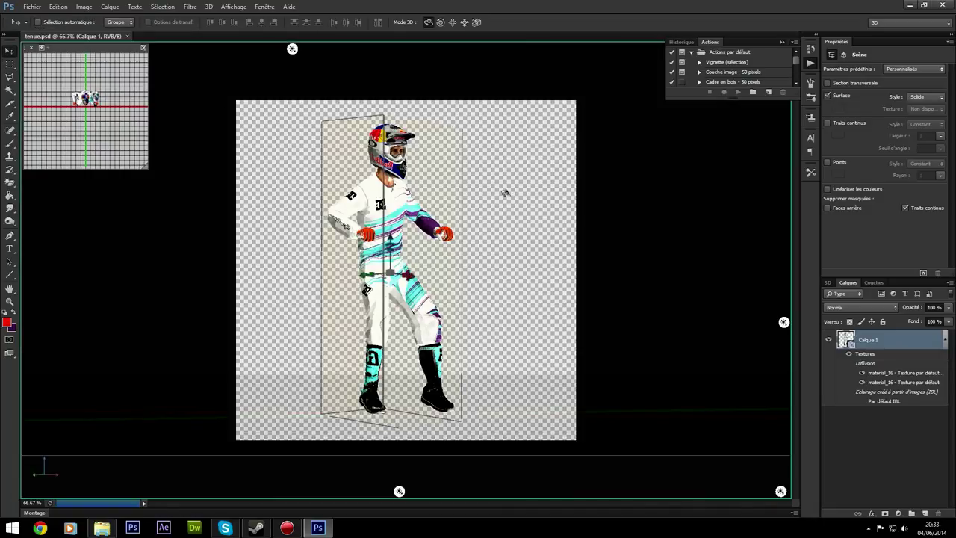
drag(505, 190, 592, 197)
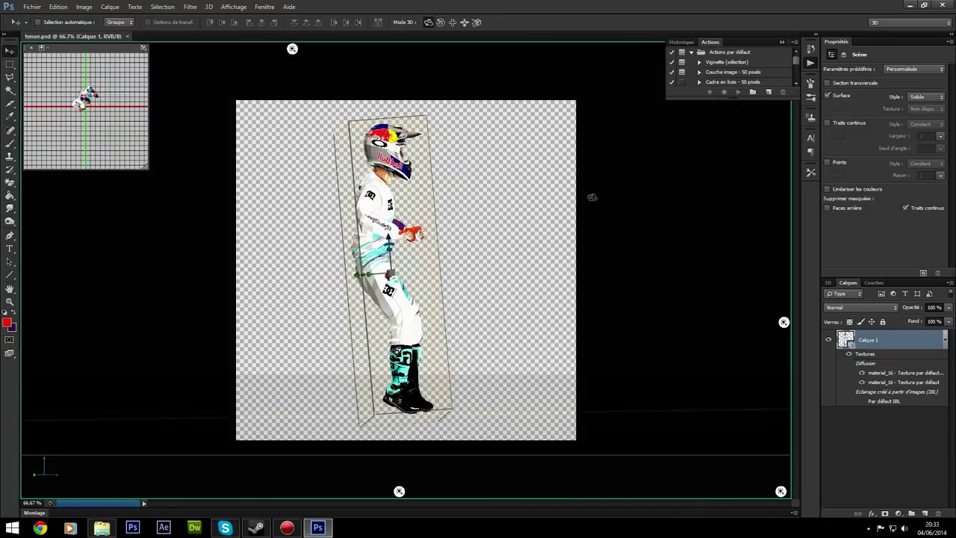
scroll(379, 213, up, 3)
scroll(379, 213, up, 1)
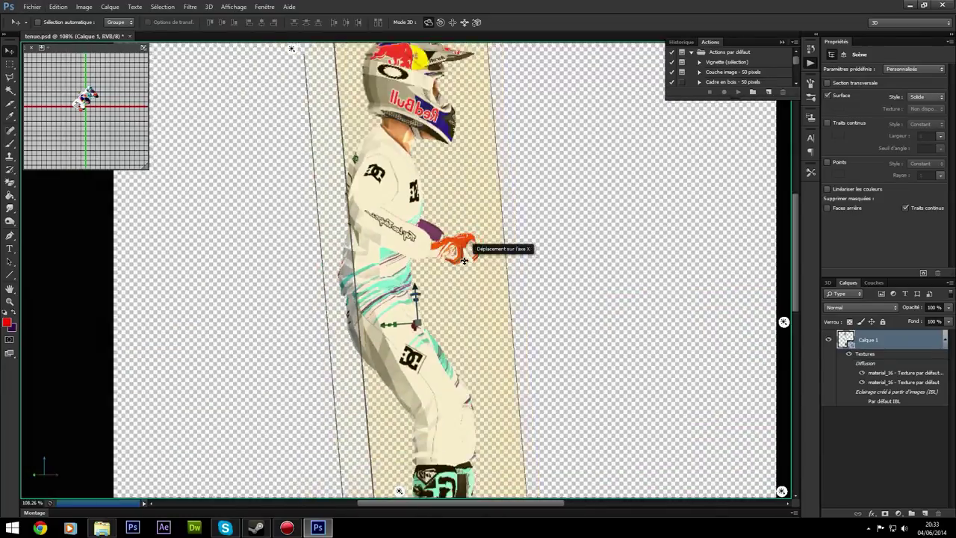
scroll(464, 260, down, 3)
drag(495, 254, 364, 254)
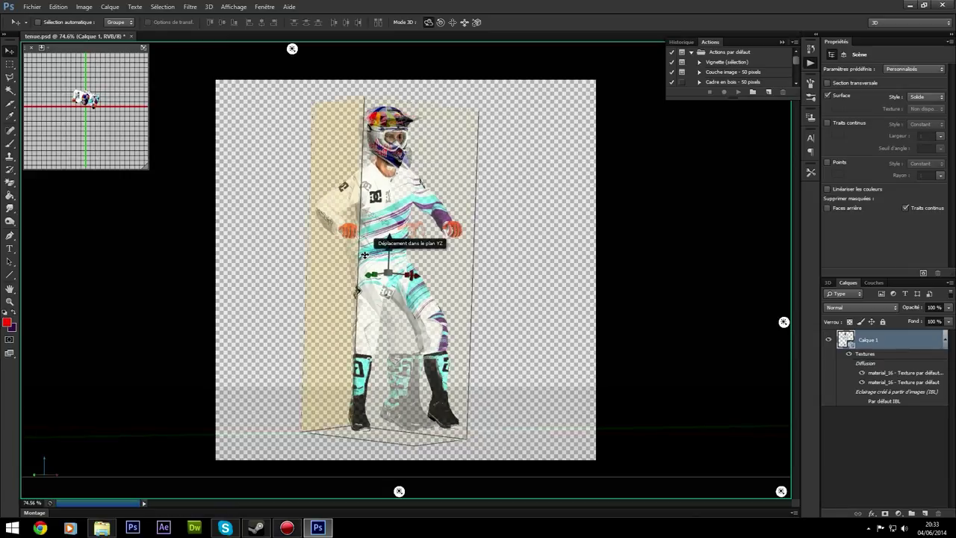
drag(364, 254, 523, 239)
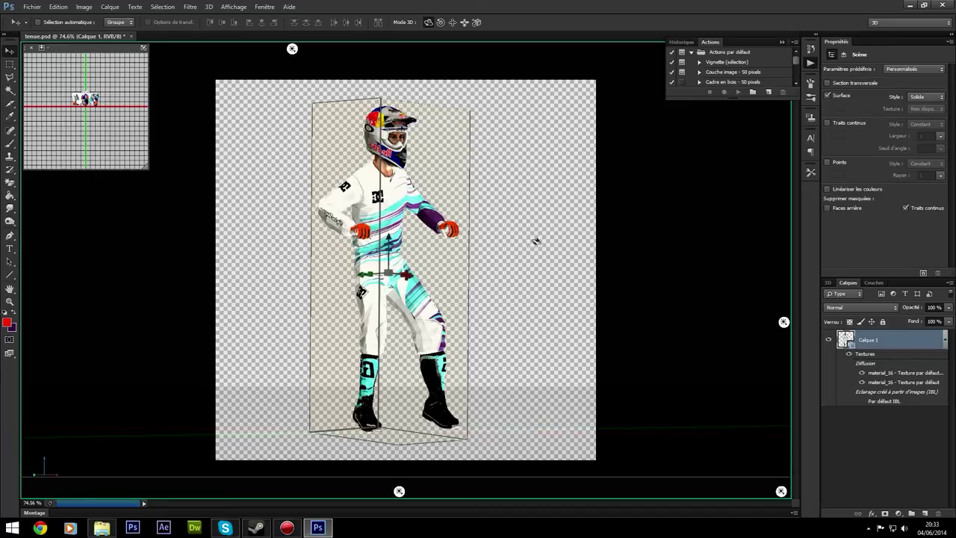
drag(533, 241, 483, 244)
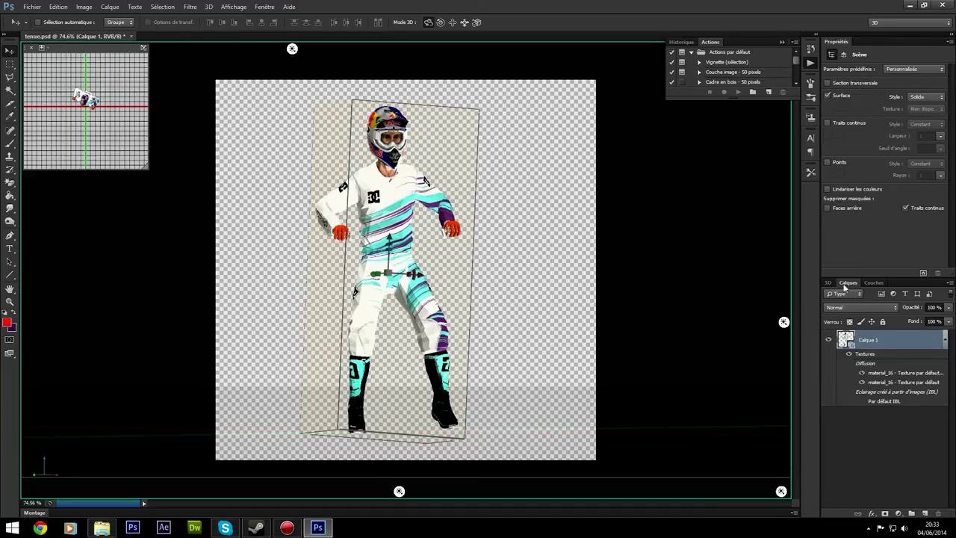
mouse_move(482, 270)
mouse_down()
mouse_move(495, 247)
mouse_move(662, 273)
mouse_move(753, 260)
mouse_move(478, 275)
mouse_up()
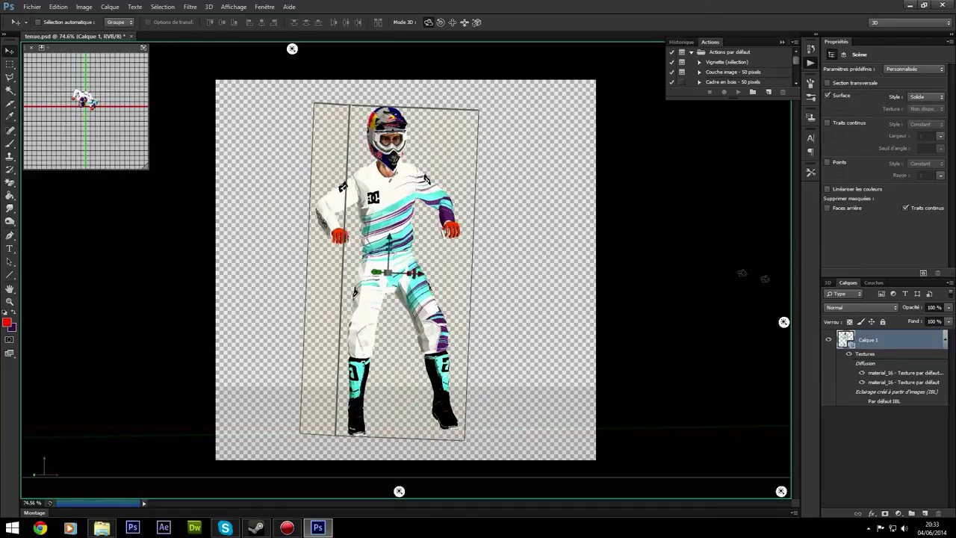
click(827, 284)
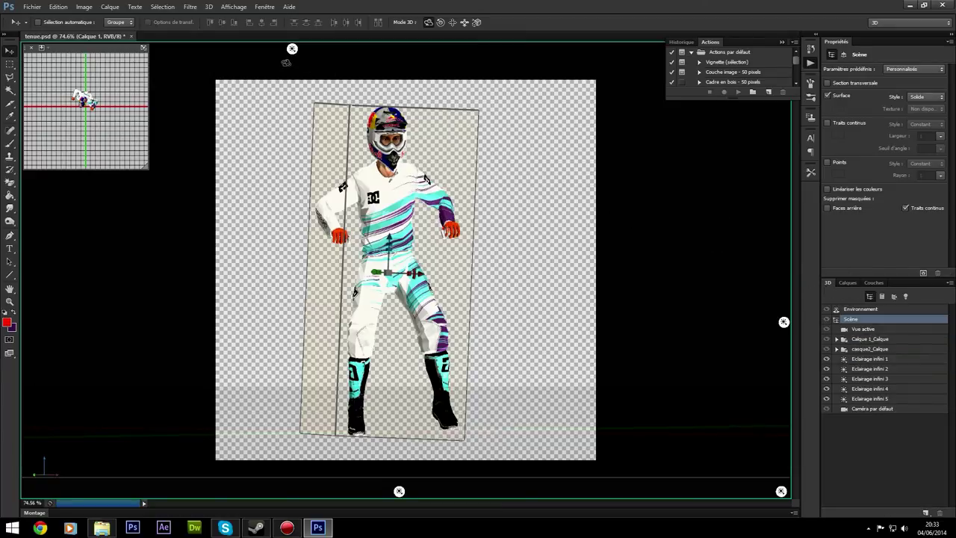
Select the current view camera and orbit, roll, pan and slide it around the model.
click(265, 7)
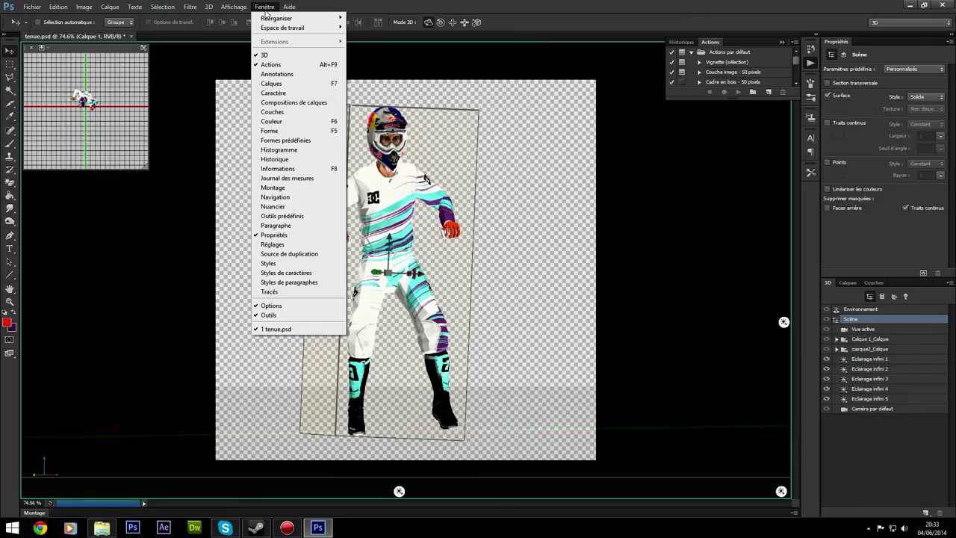
click(270, 56)
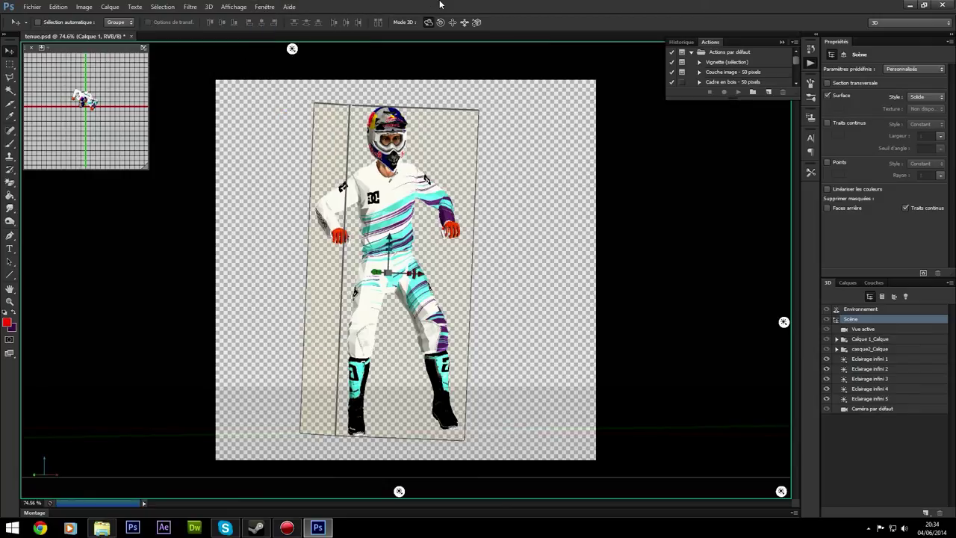
click(871, 331)
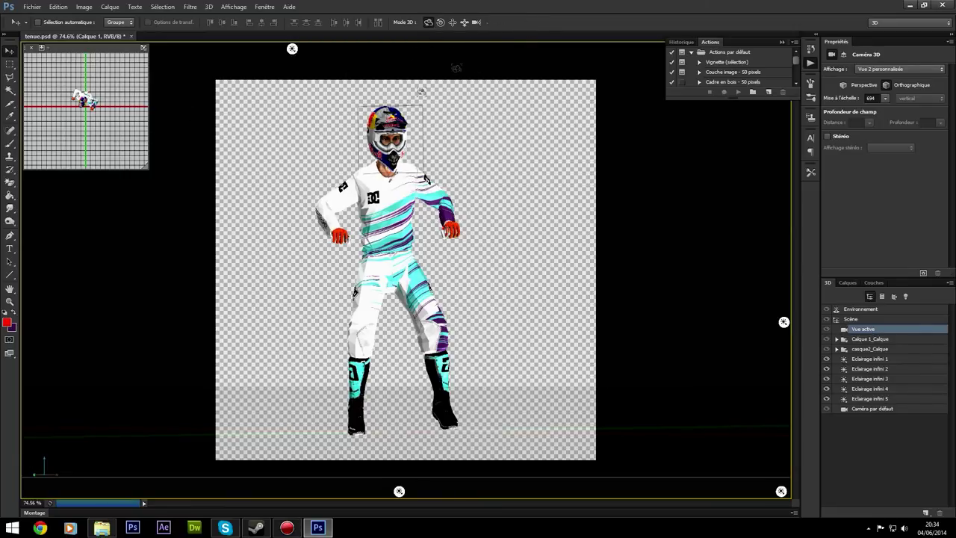
mouse_move(284, 156)
mouse_down()
mouse_move(429, 282)
mouse_move(285, 163)
mouse_move(321, 165)
mouse_move(375, 200)
mouse_move(381, 238)
mouse_up()
click(440, 22)
click(452, 22)
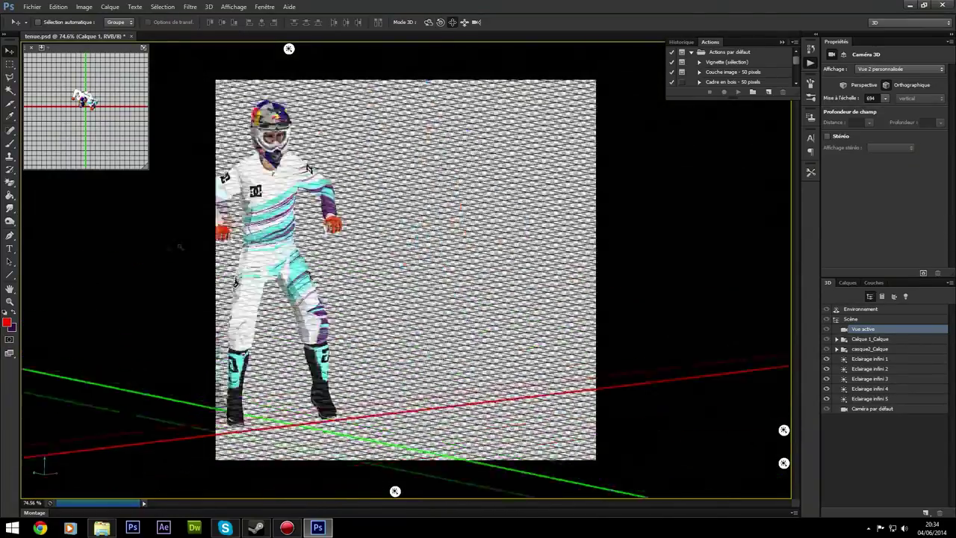
click(464, 21)
mouse_move(448, 262)
mouse_down()
mouse_move(415, 263)
mouse_move(461, 263)
mouse_up()
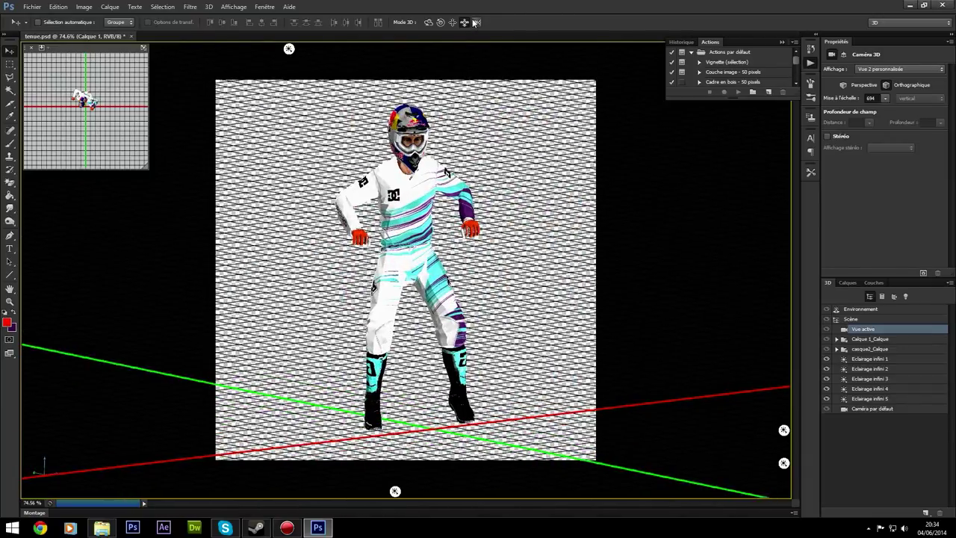
click(429, 22)
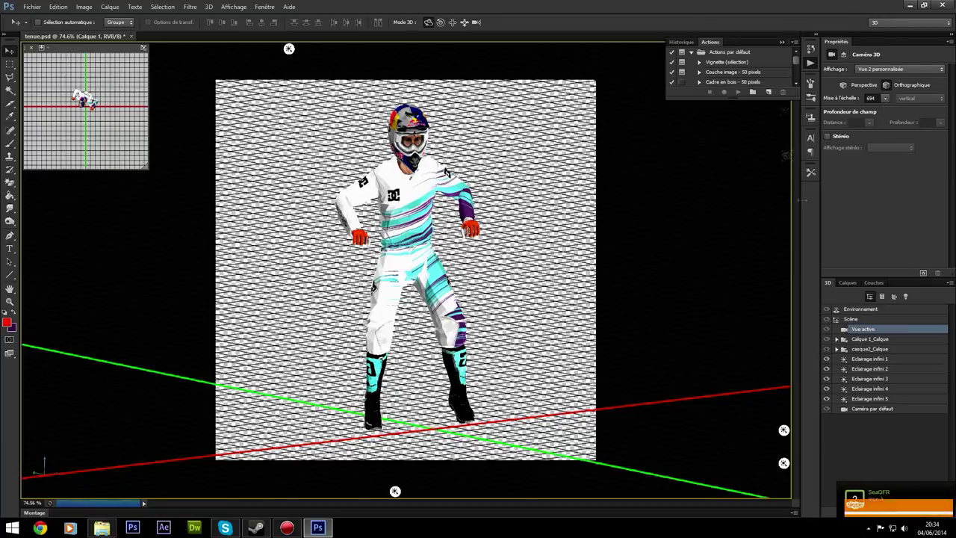
Keep the 3D workspace and set the camera scale to 100.
click(901, 24)
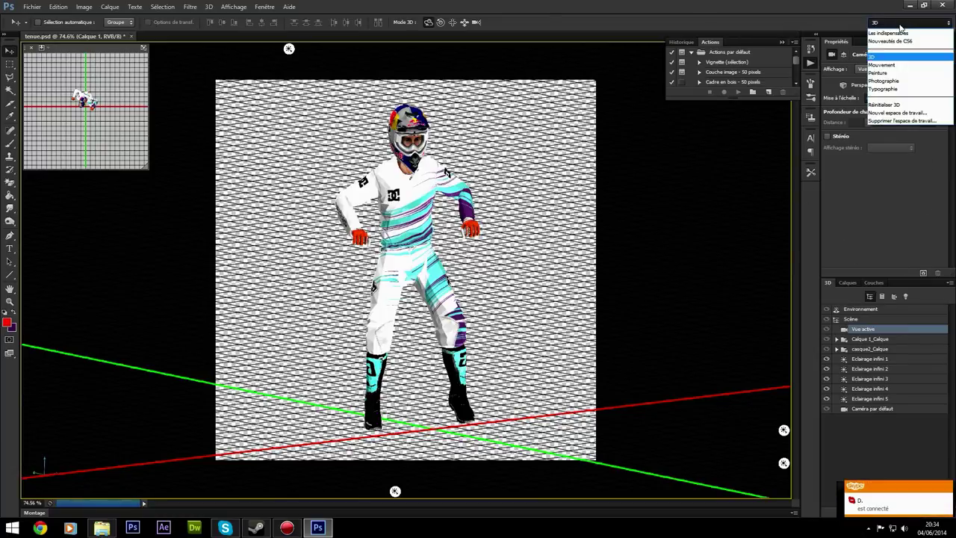
click(878, 57)
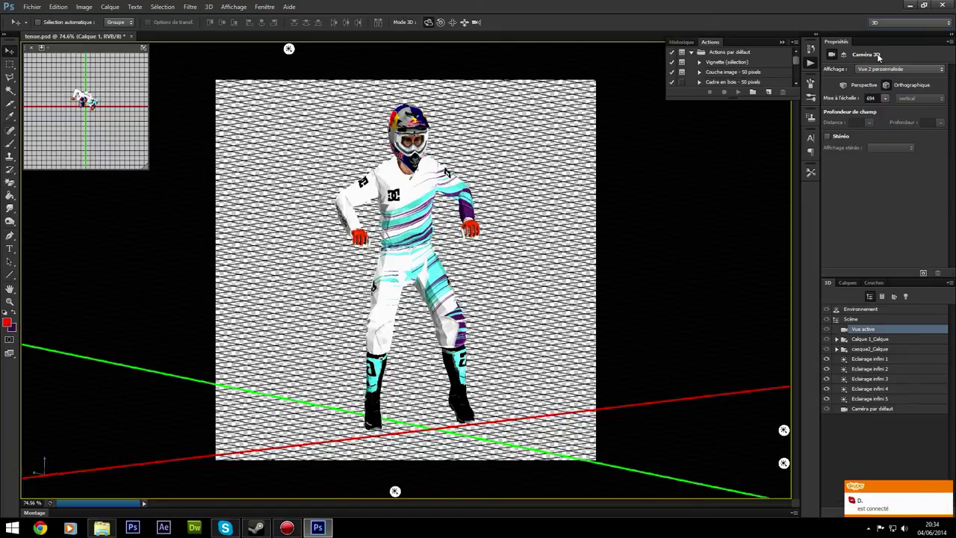
click(885, 98)
drag(888, 106, 883, 111)
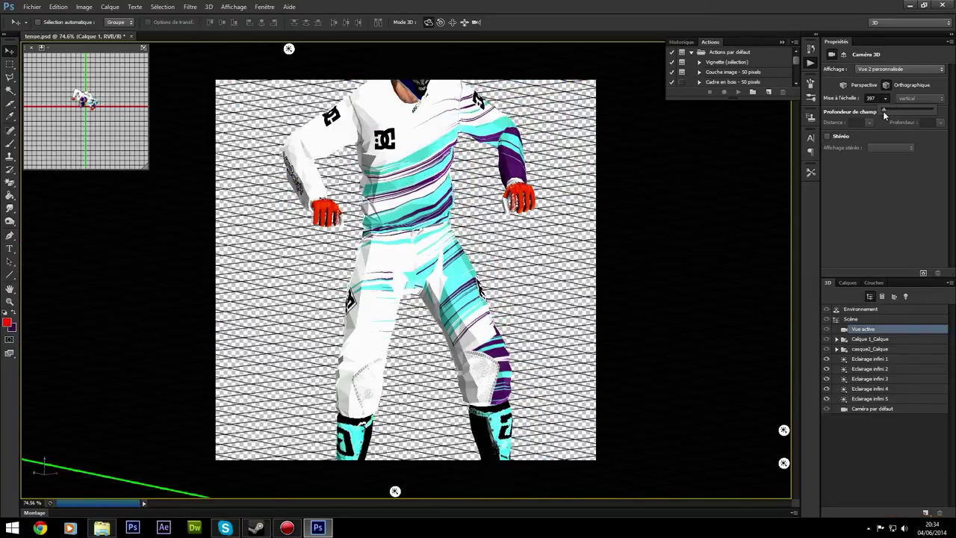
drag(883, 111, 882, 109)
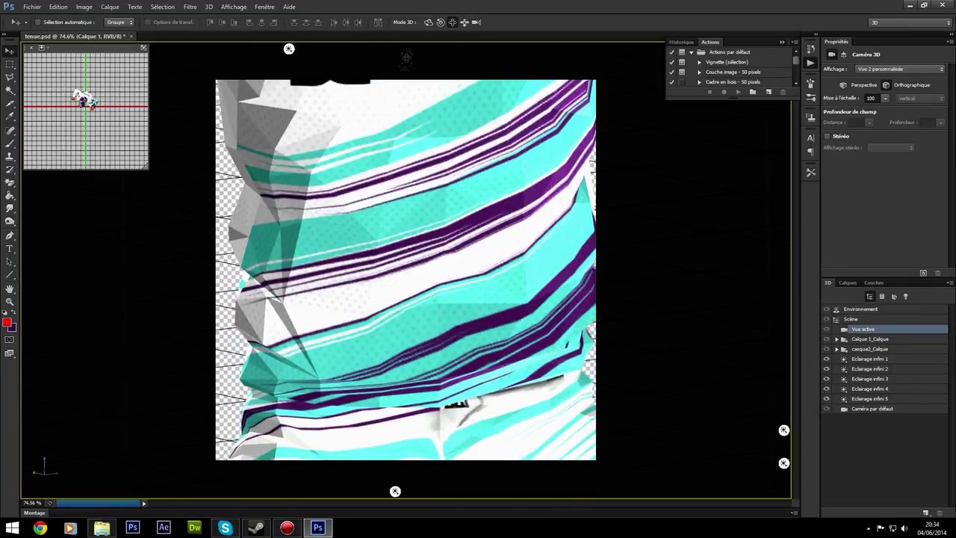
Orbit the camera around the suit and raise its scale to 595 to show the full rider.
drag(389, 92, 573, 94)
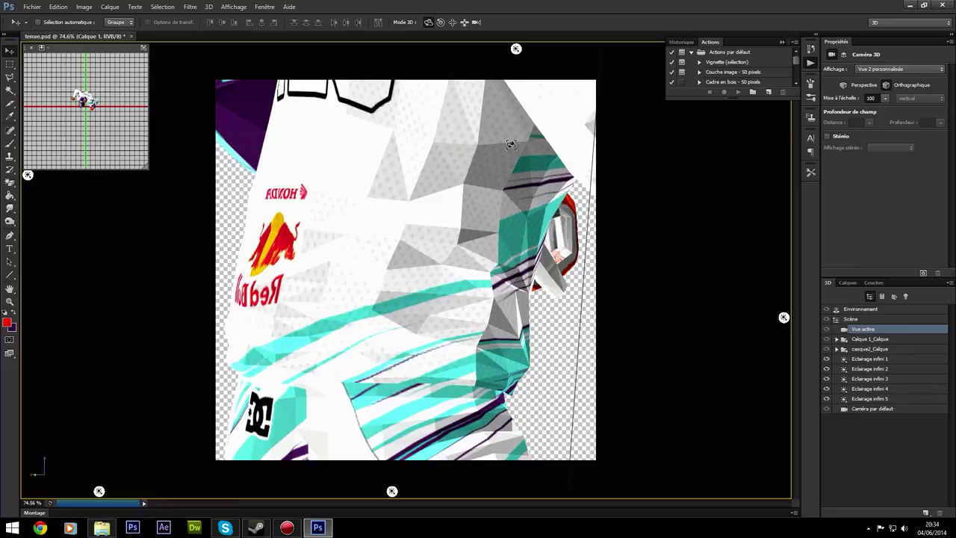
drag(487, 262, 449, 257)
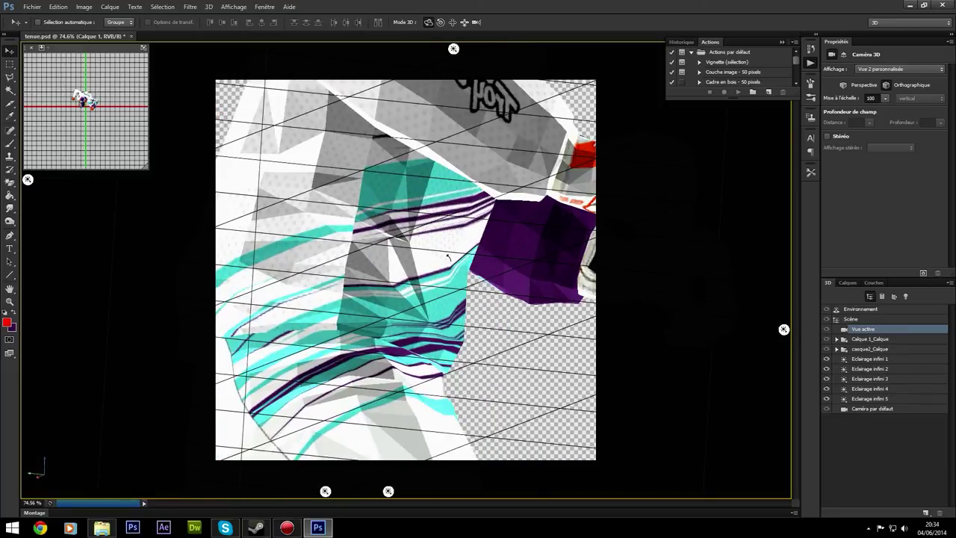
drag(447, 271, 474, 289)
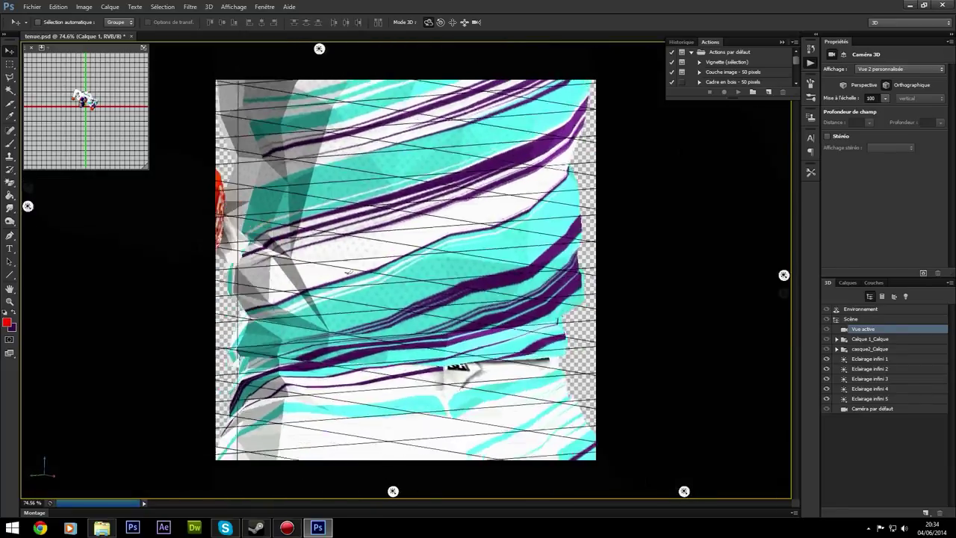
click(886, 97)
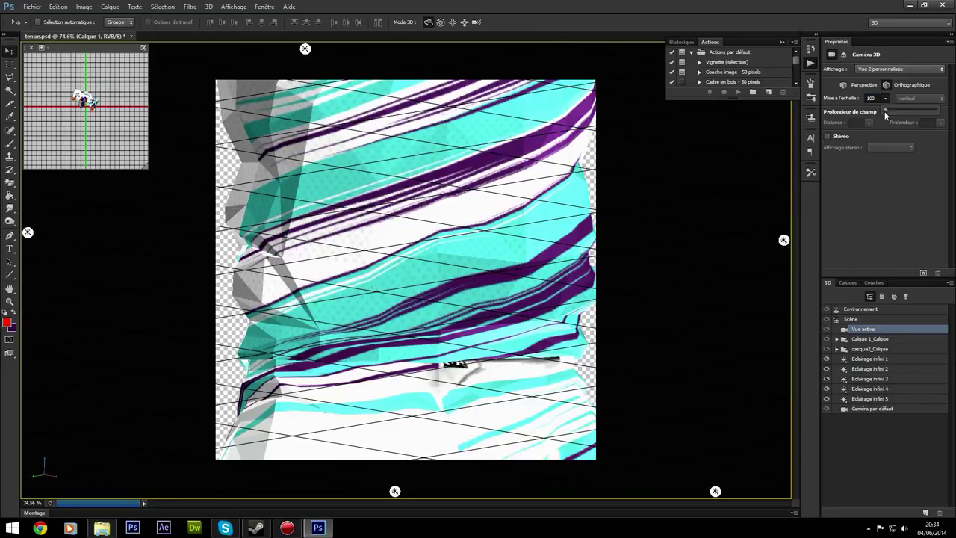
drag(884, 111, 889, 114)
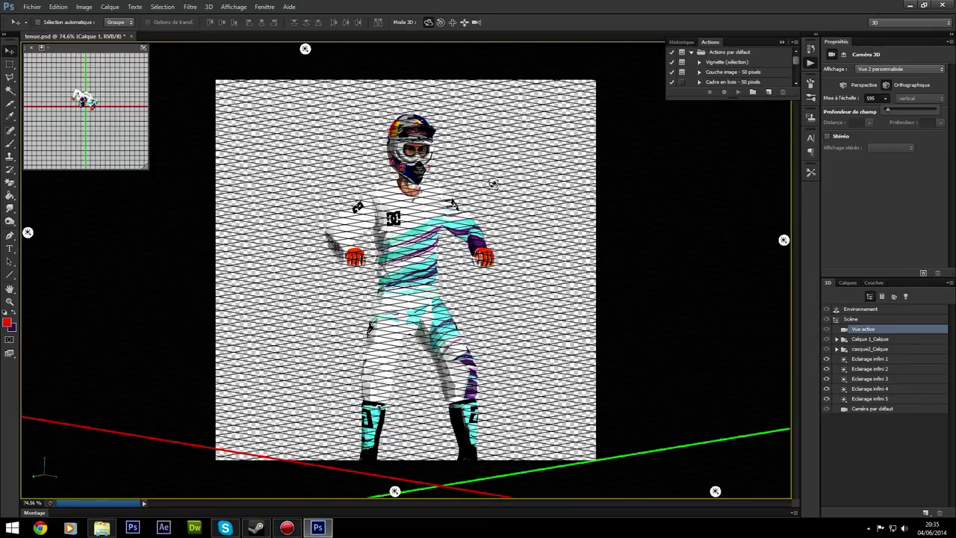
click(495, 192)
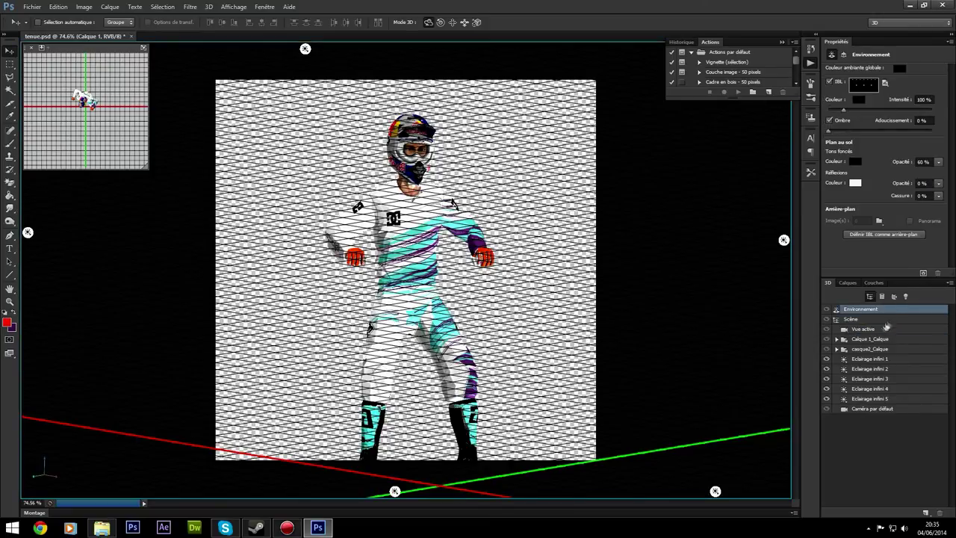
Orbit the active view camera so the rider stands upright facing front.
click(863, 329)
mouse_move(629, 216)
mouse_down()
mouse_move(605, 258)
mouse_move(605, 222)
mouse_up()
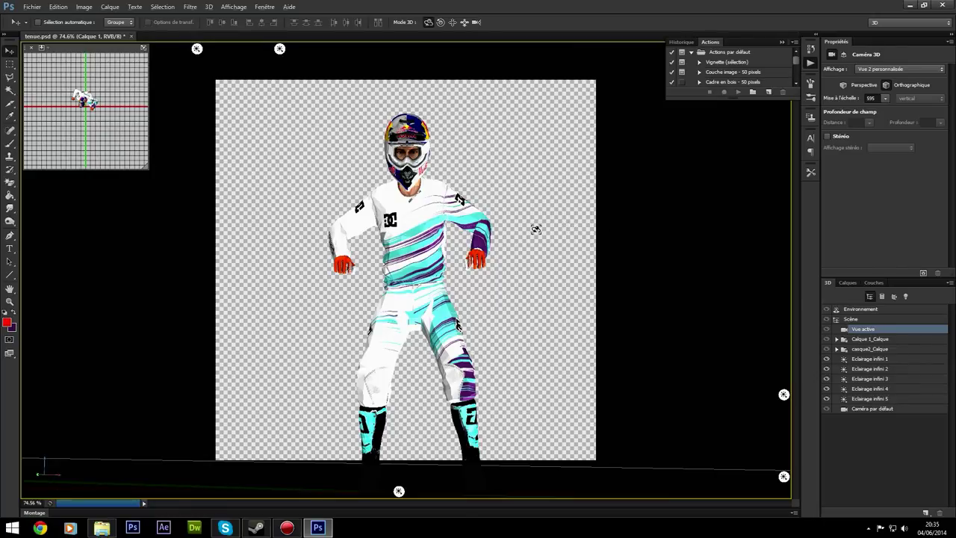
scroll(523, 227, up, 2)
scroll(418, 254, up, 3)
scroll(419, 246, down, 5)
Rename Calque 1_Calque to Tenue and casque2_Calque to Casque in the 3D scene list.
click(879, 340)
double_click(877, 339)
text(Tenue)
key(Return)
double_click(880, 349)
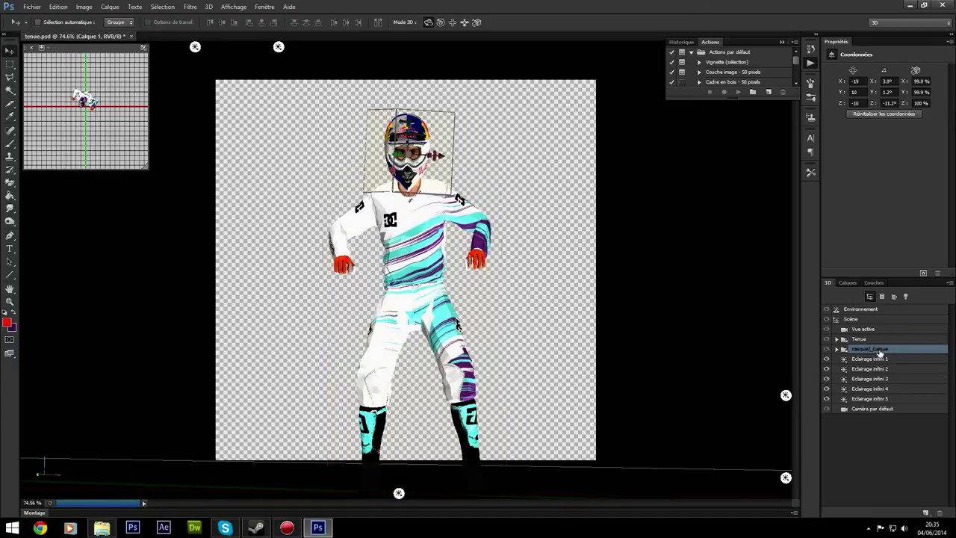
text(Casque)
key(Return)
Inspect the first two infinite lights' settings, then return to the active view camera.
click(883, 360)
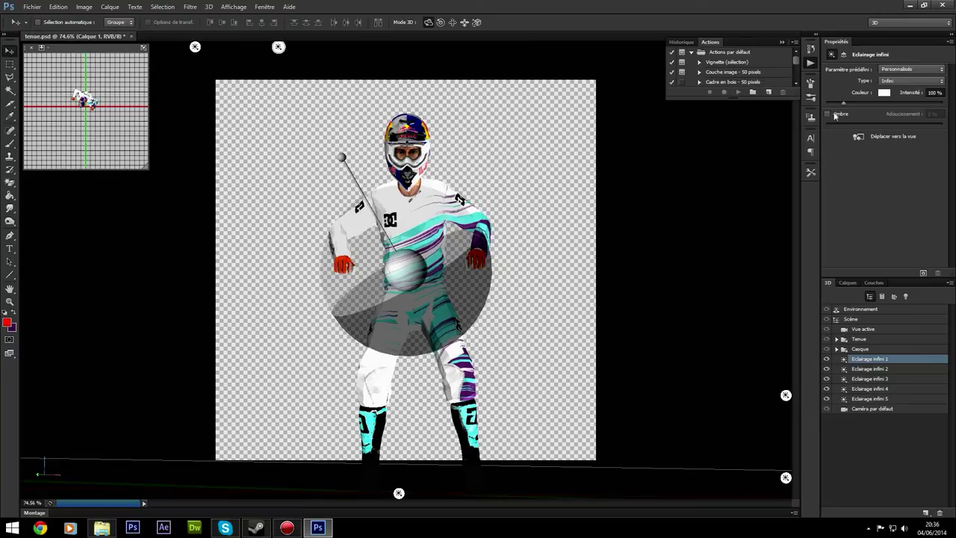
click(874, 370)
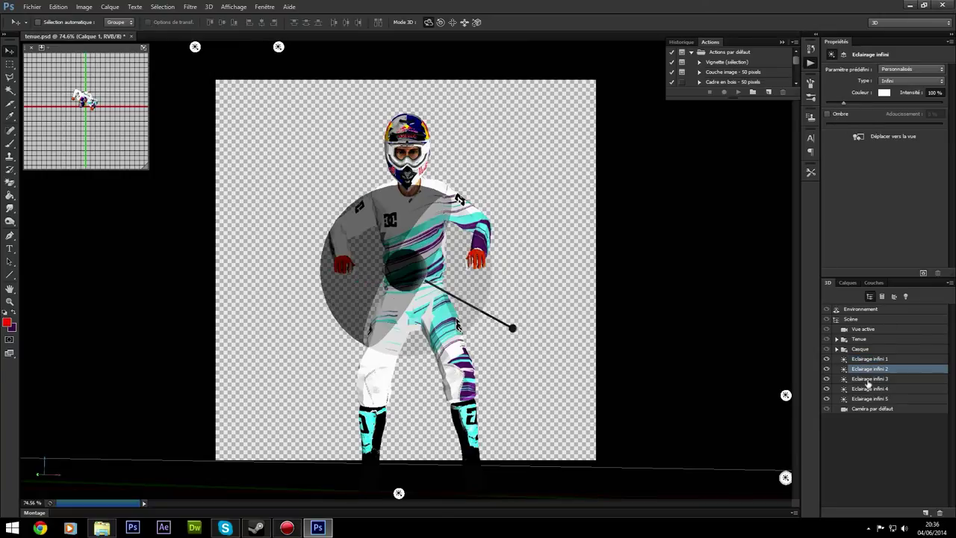
click(677, 286)
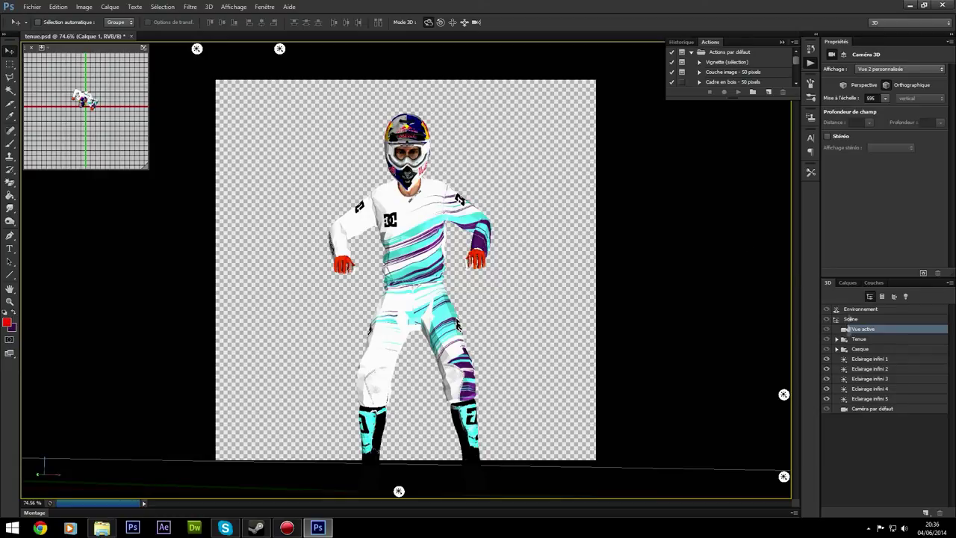
Expand the Tenue group to view the material_16 material and the model layer's textures.
click(850, 284)
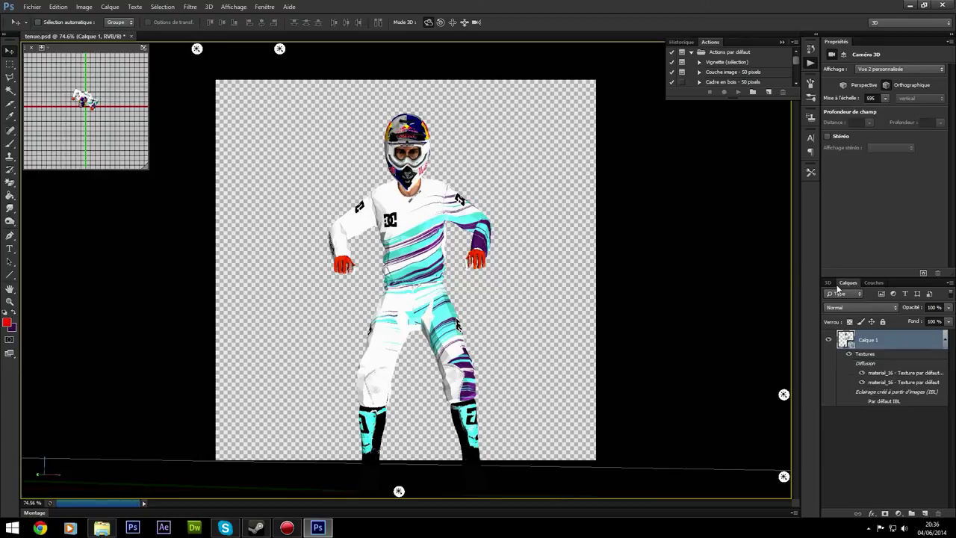
click(828, 283)
click(837, 339)
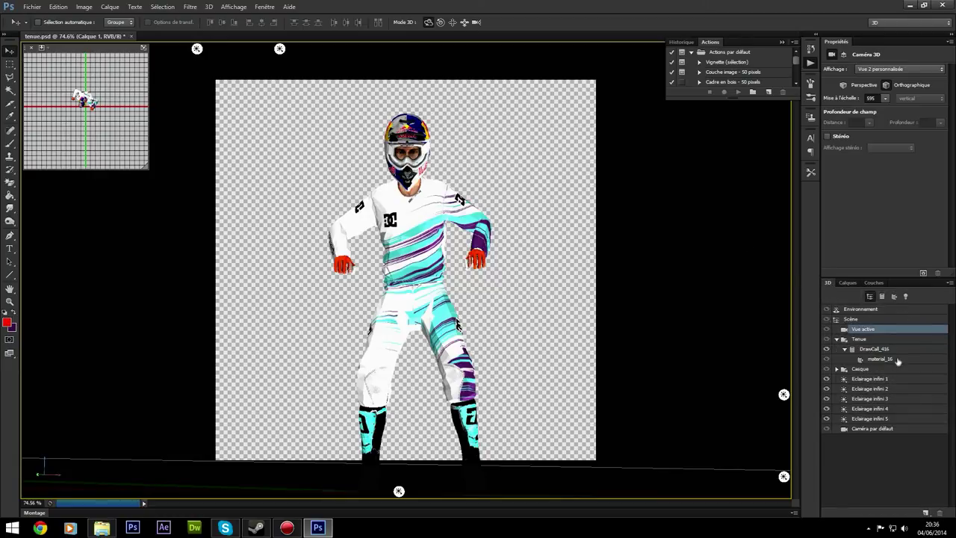
click(861, 360)
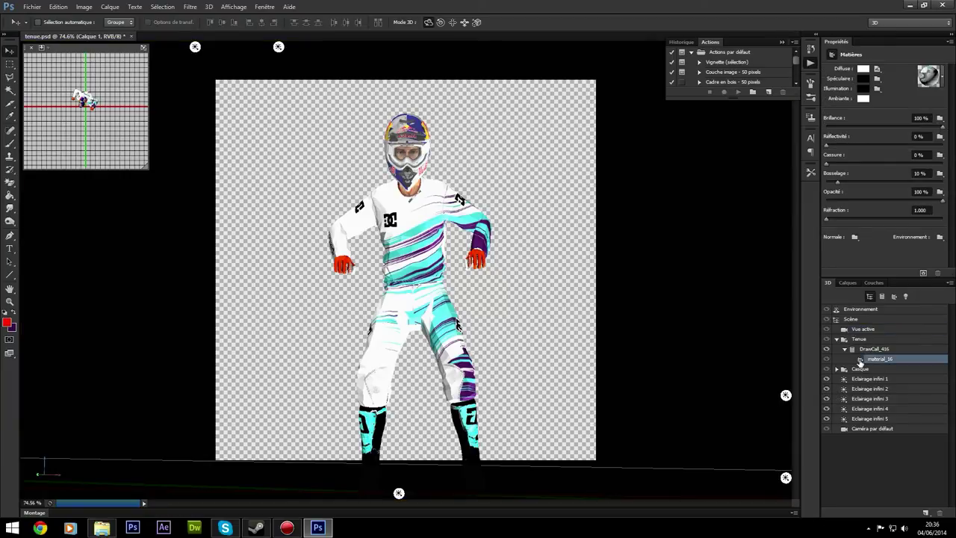
click(848, 283)
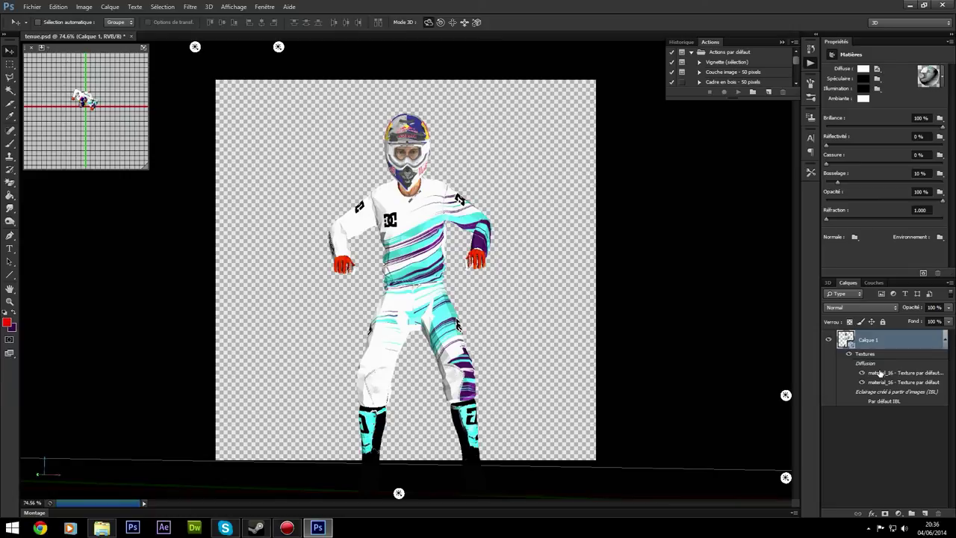
click(881, 412)
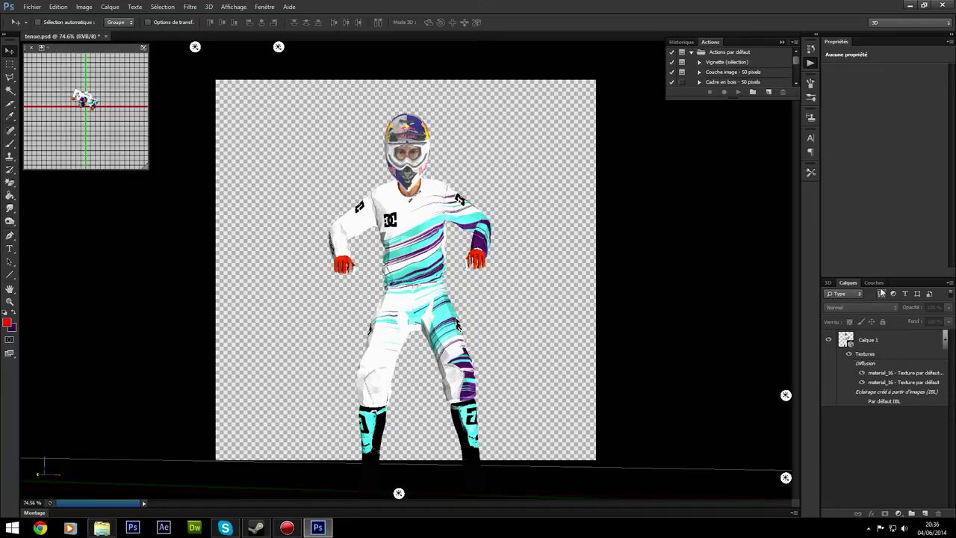
Open the helmet texture and the suit texture as separate .psb documents.
double_click(887, 373)
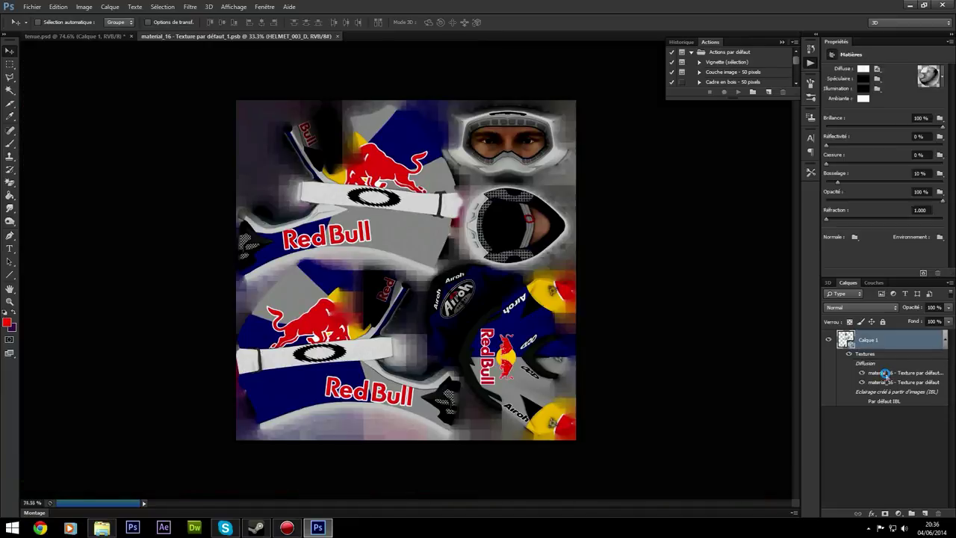
click(97, 36)
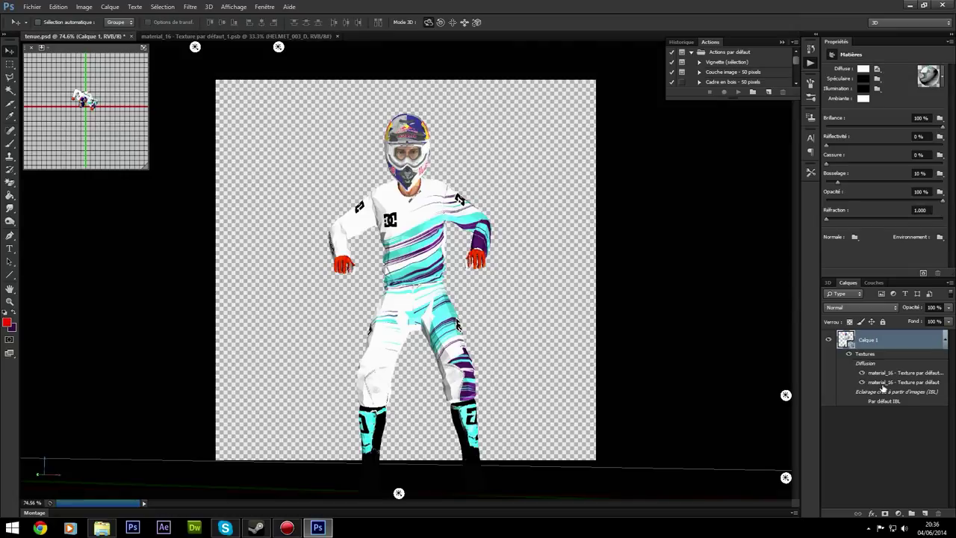
double_click(883, 382)
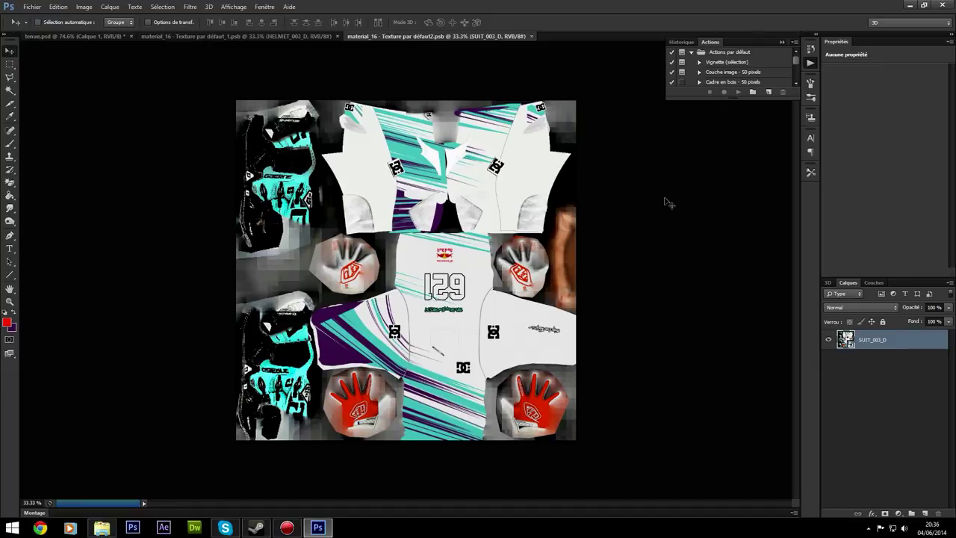
Rasterize the SUIT_003_D layer with Pixelliser le calque.
right_click(892, 345)
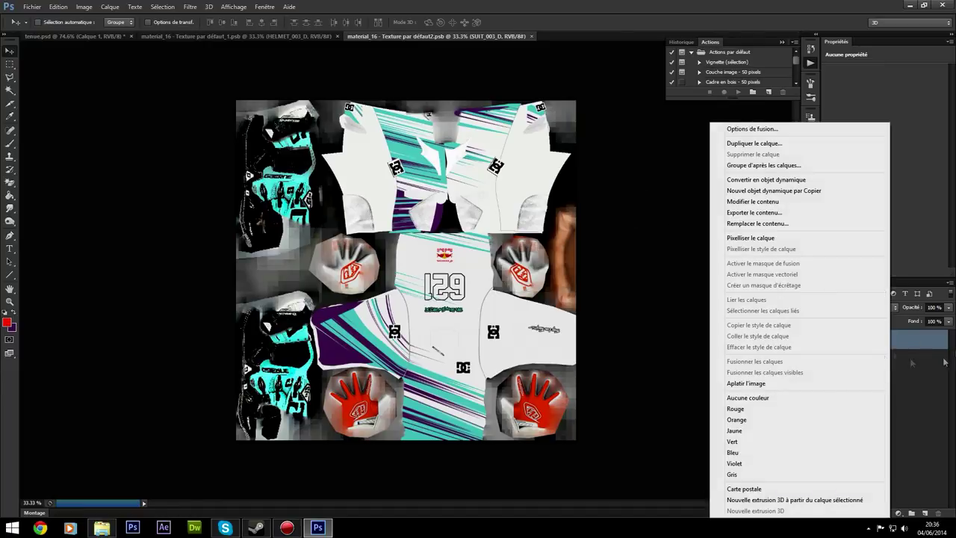
click(920, 379)
right_click(865, 348)
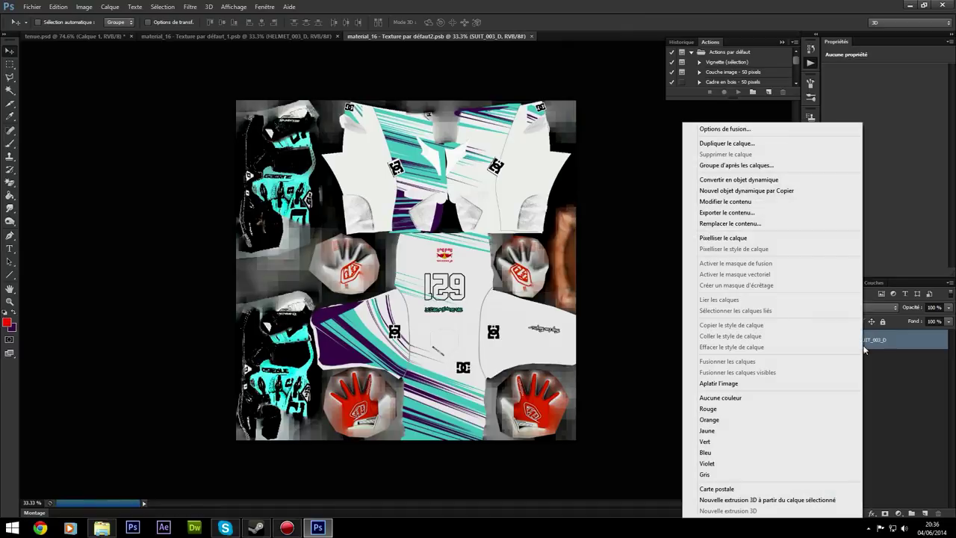
click(756, 238)
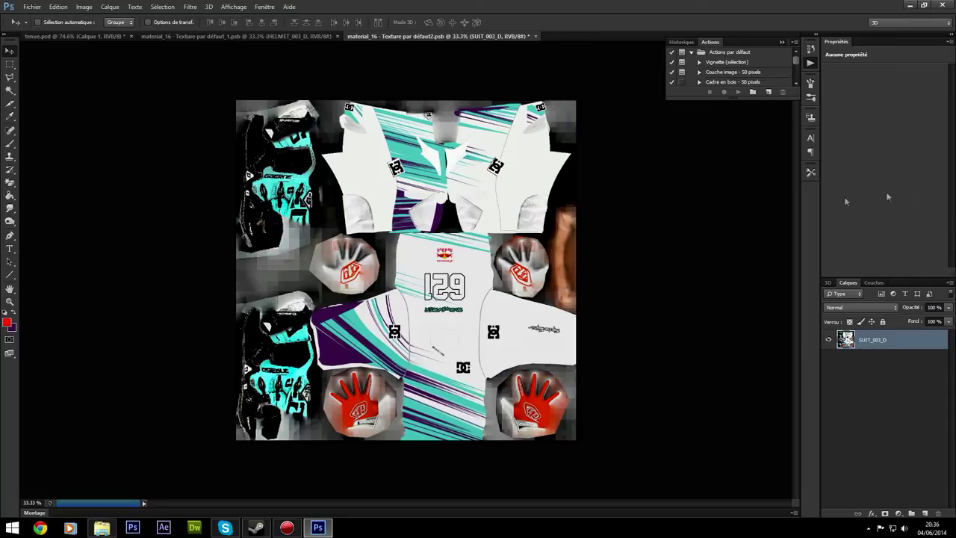
Select the Brush tool and switch to the Les indispensables workspace.
click(10, 144)
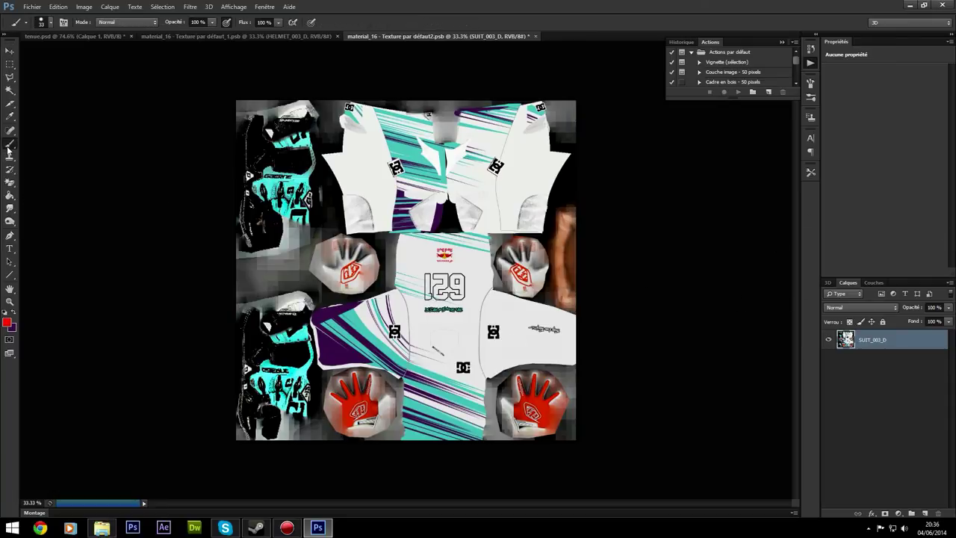
click(889, 23)
click(886, 40)
click(900, 22)
click(889, 34)
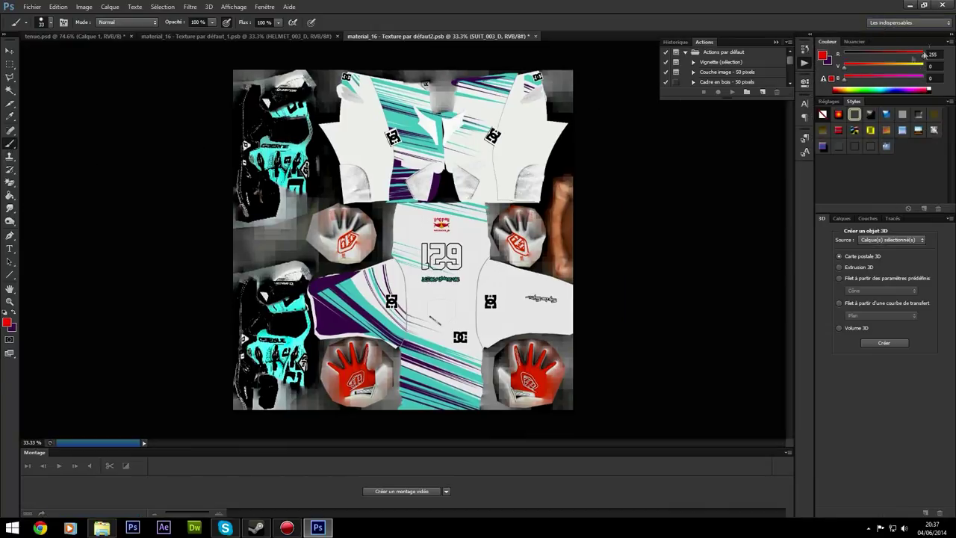
Paint red zigzags and loops over the SUIT_003_D jersey texture and view them on tenue.psd.
drag(430, 299, 452, 321)
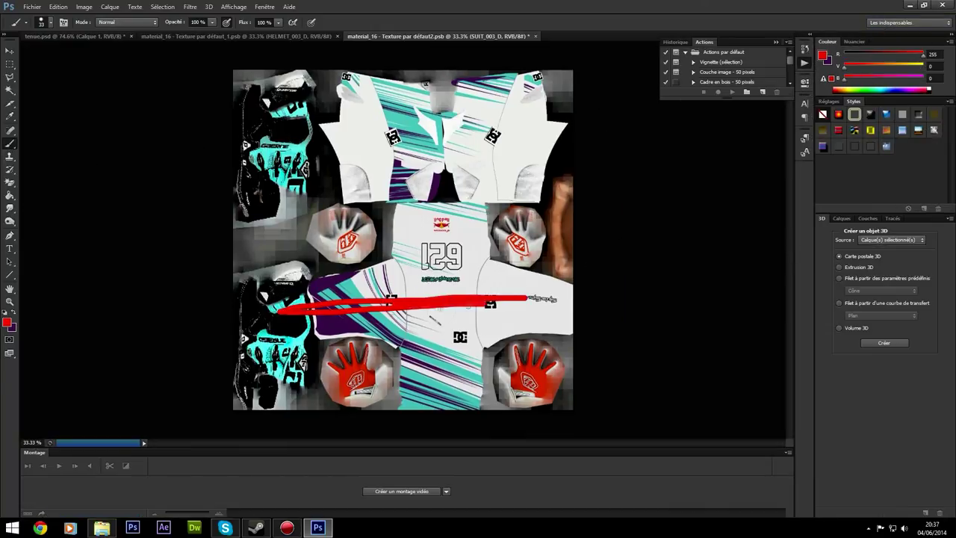
mouse_move(546, 314)
mouse_down()
mouse_move(493, 278)
mouse_move(419, 281)
mouse_up()
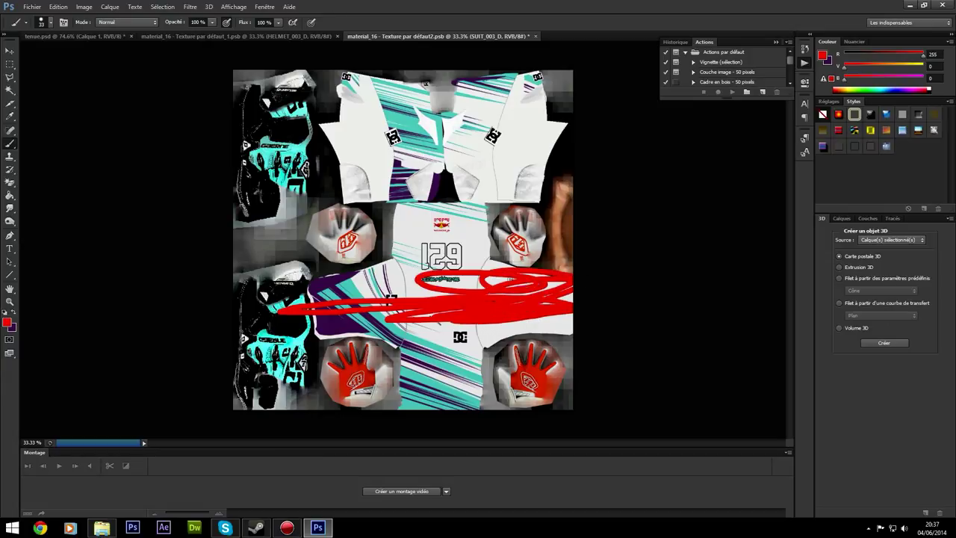
click(102, 37)
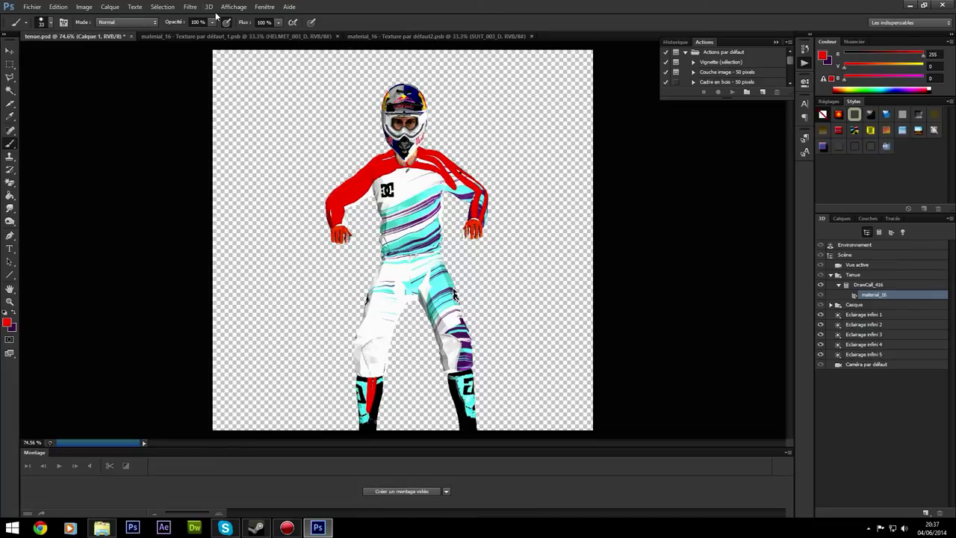
Orbit the active camera to a profile view of the rider and zoom in to scale 199.
click(9, 50)
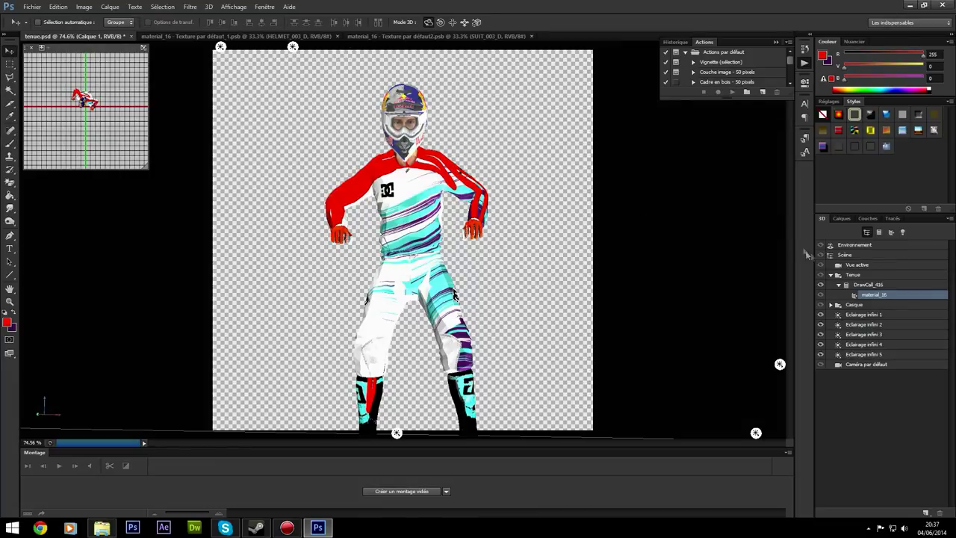
click(852, 266)
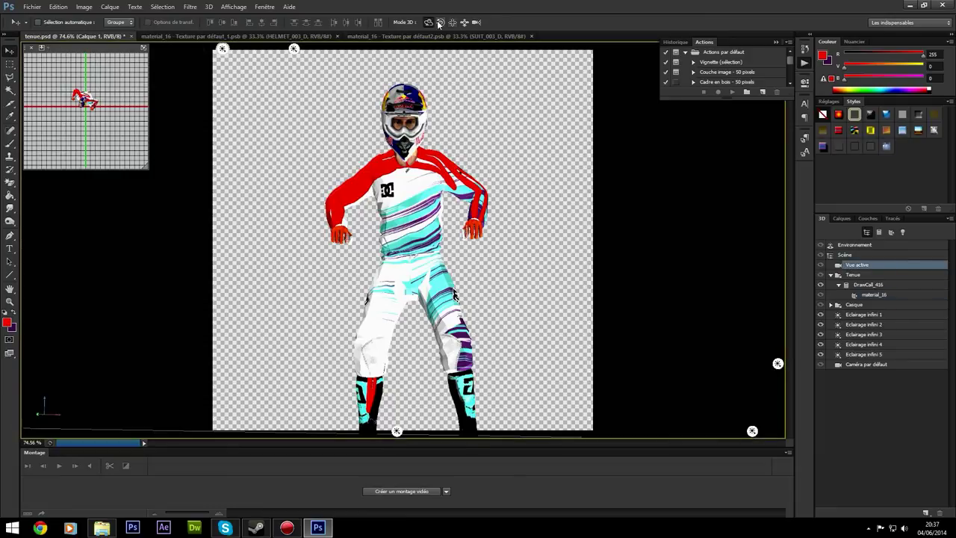
drag(407, 120, 523, 130)
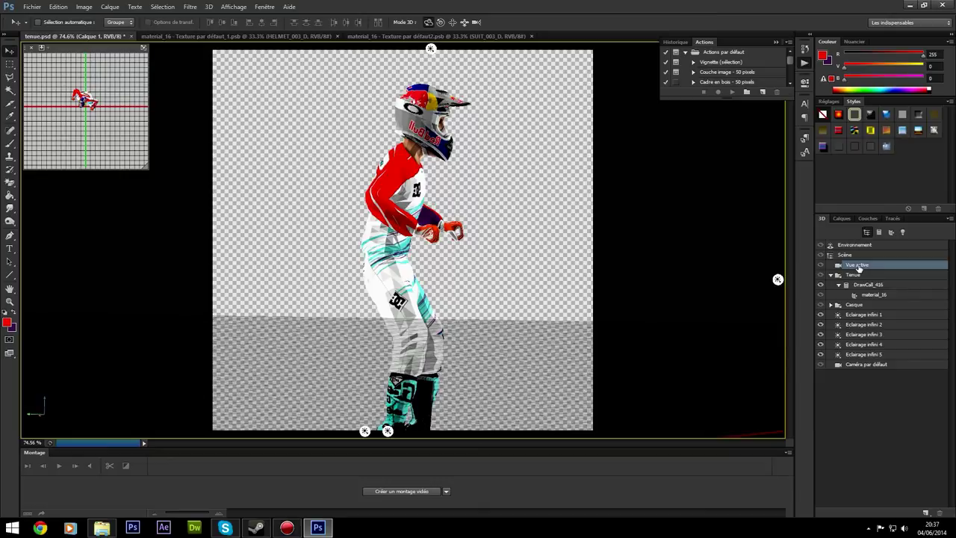
click(883, 24)
click(880, 61)
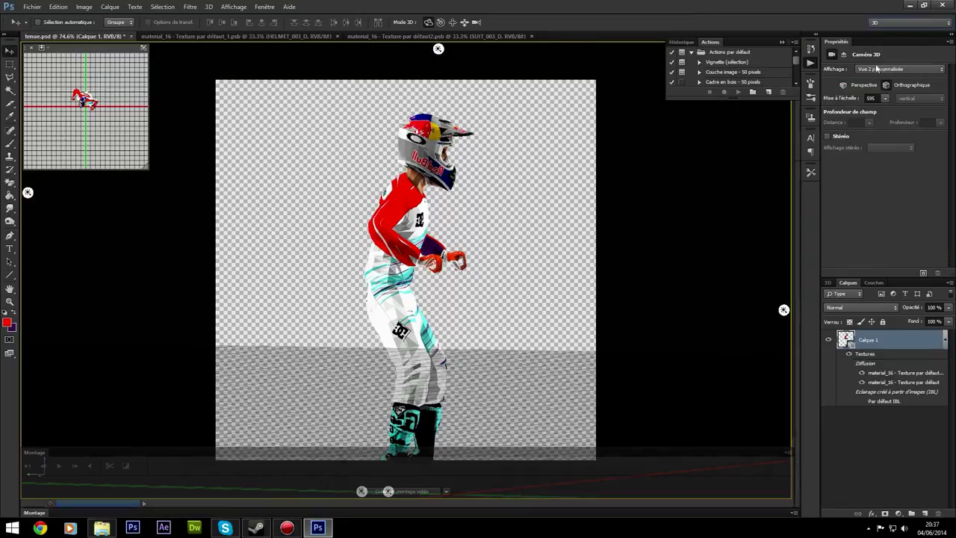
click(885, 100)
drag(886, 108, 884, 109)
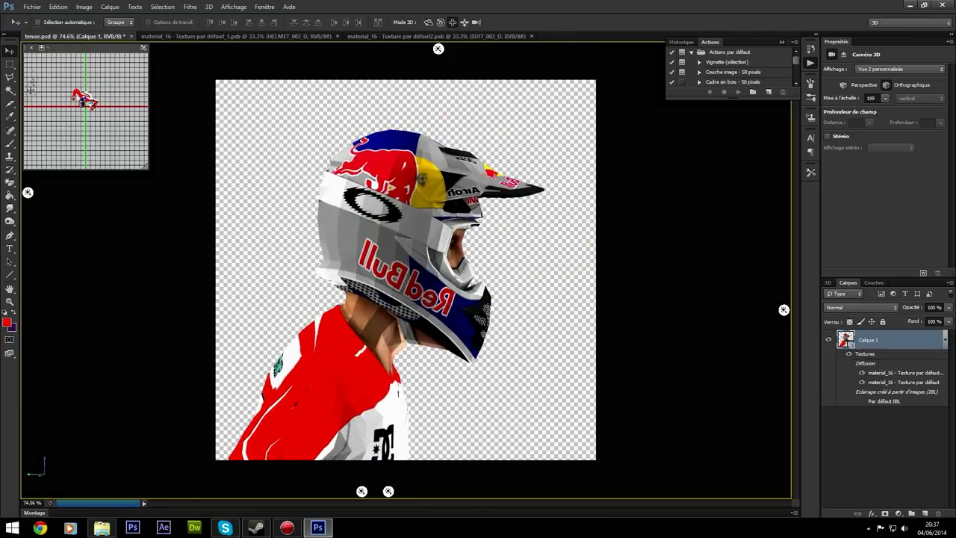
In the Essentials workspace, sample the helmet's grey (150, 150, 150) and open the helmet texture.
click(10, 145)
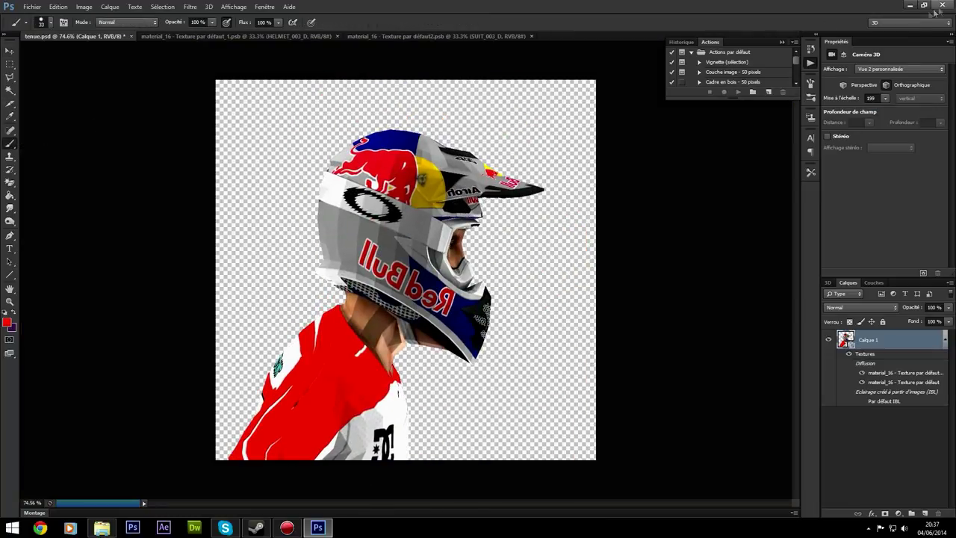
click(911, 22)
click(904, 30)
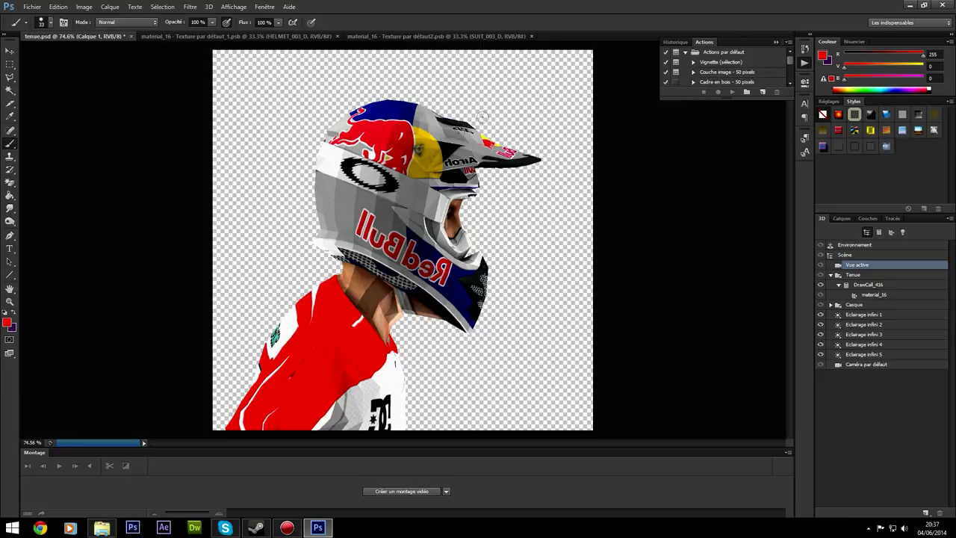
alt+click(343, 204)
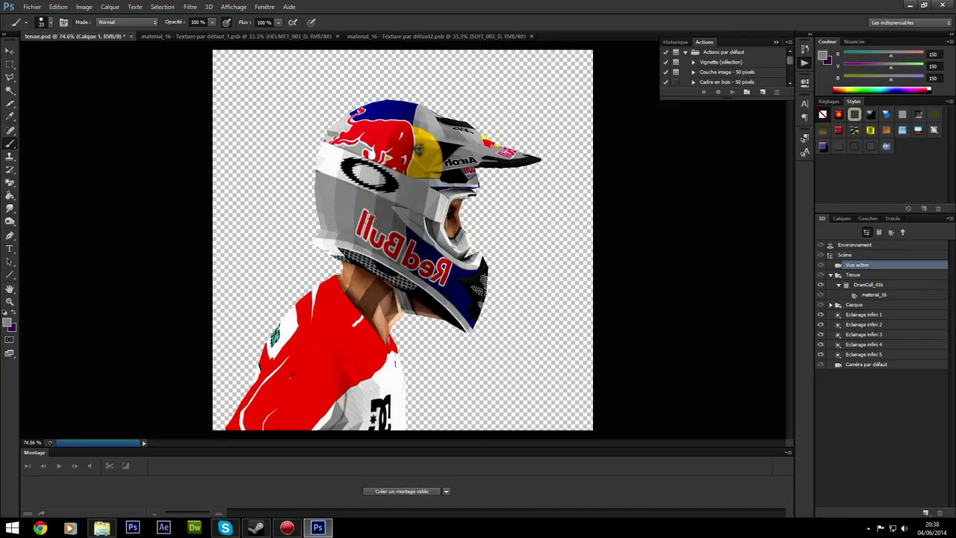
click(369, 220)
click(558, 195)
click(841, 218)
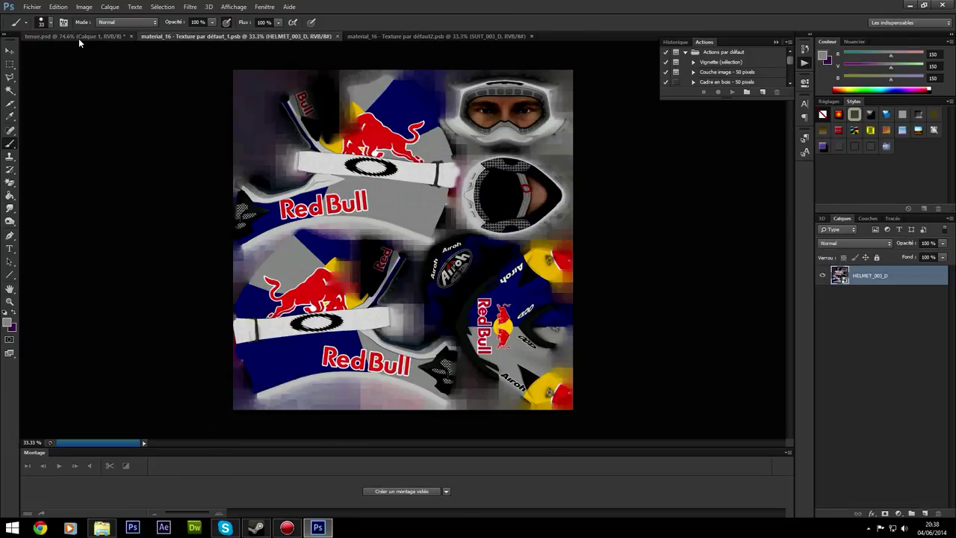
Back in tenue.psd, continue past the texture warning and apply a command to the helmet texture layer.
click(78, 37)
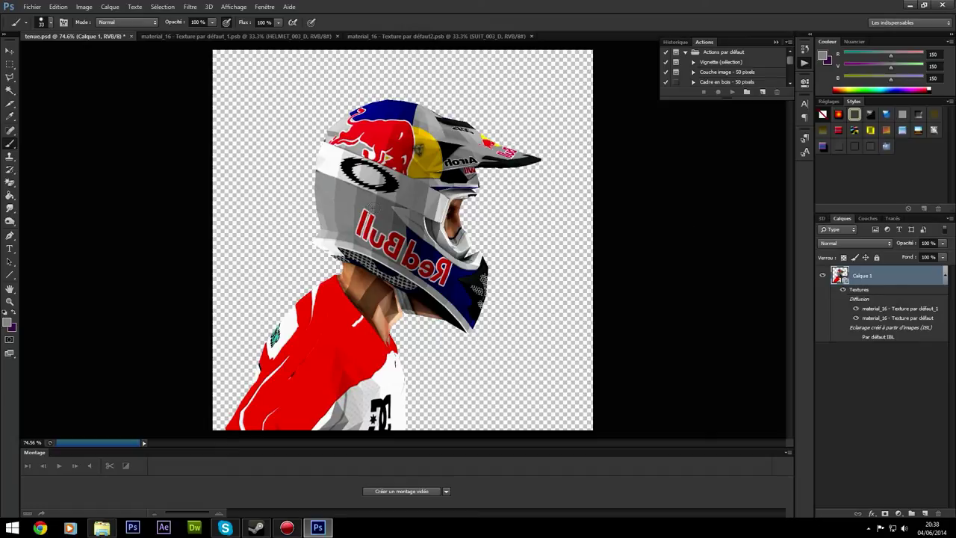
click(460, 198)
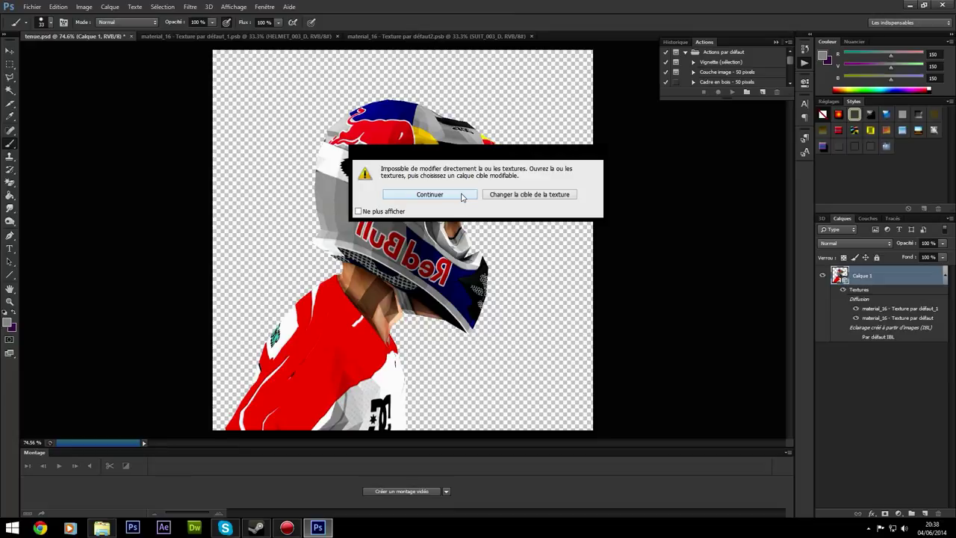
click(462, 195)
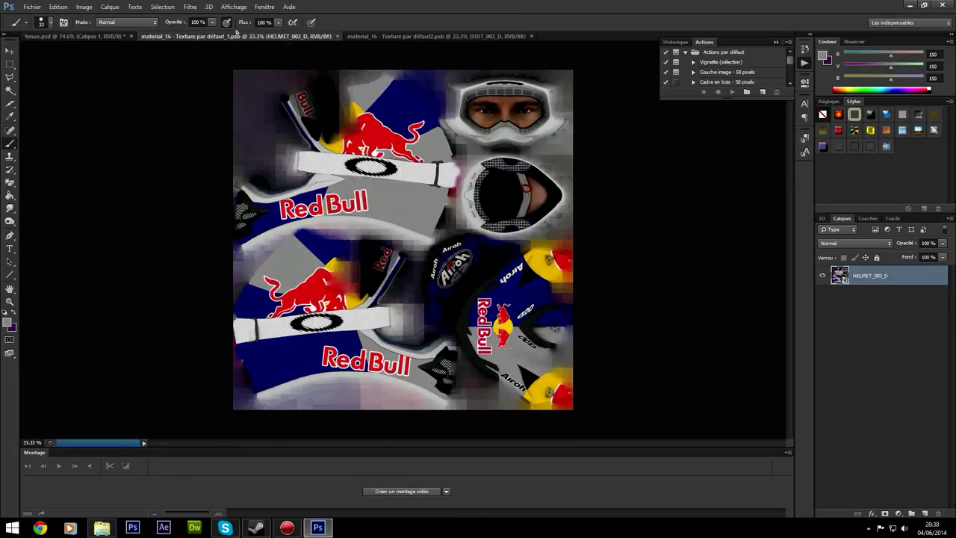
right_click(898, 280)
click(828, 240)
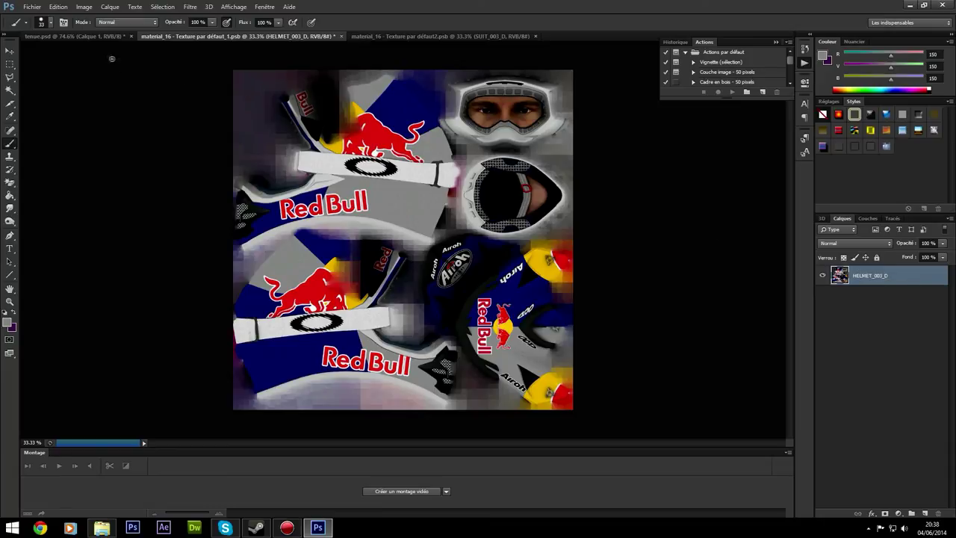
Paint grey strokes over the rider's red jersey and neck in the 3D view.
click(90, 38)
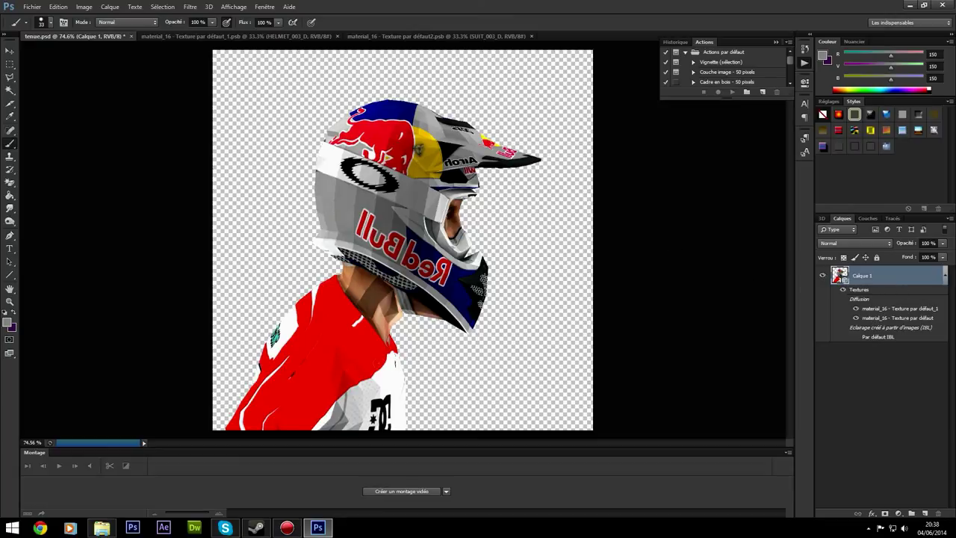
drag(310, 393, 381, 284)
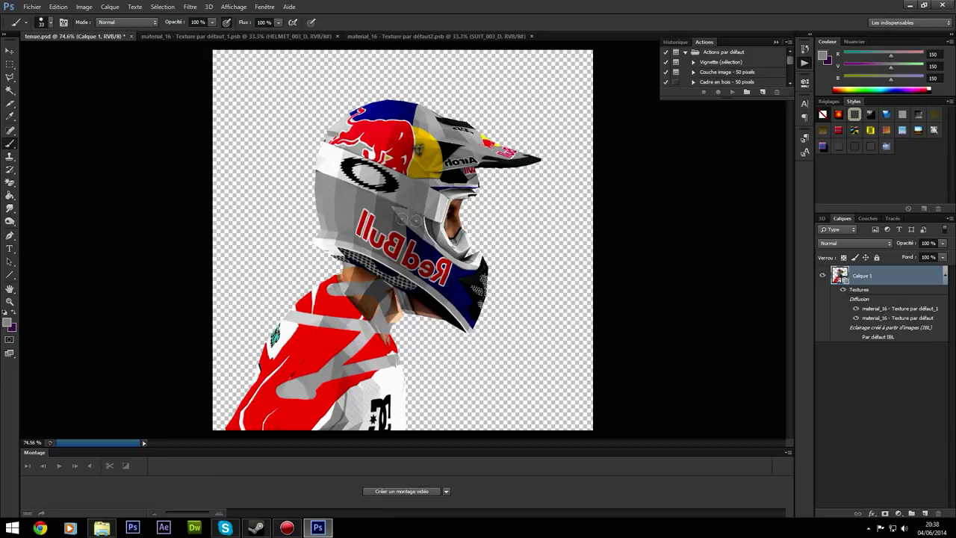
click(822, 218)
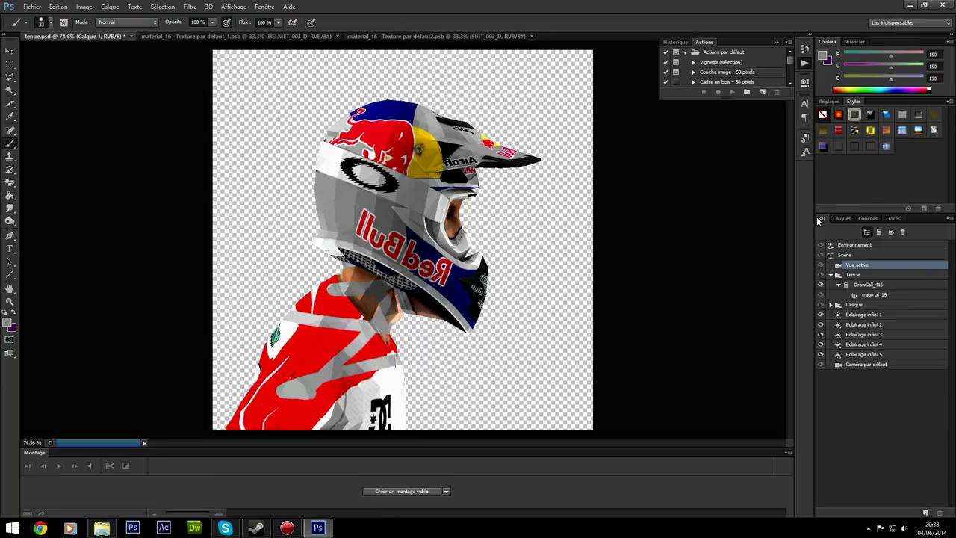
Select the Vue active camera in the 3D workspace and pull its scale back to 793.
click(854, 305)
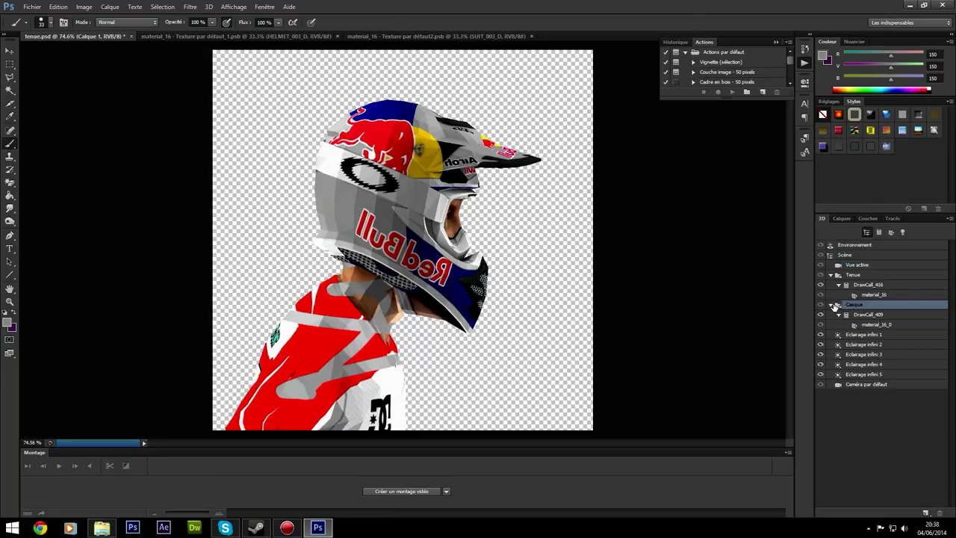
click(844, 218)
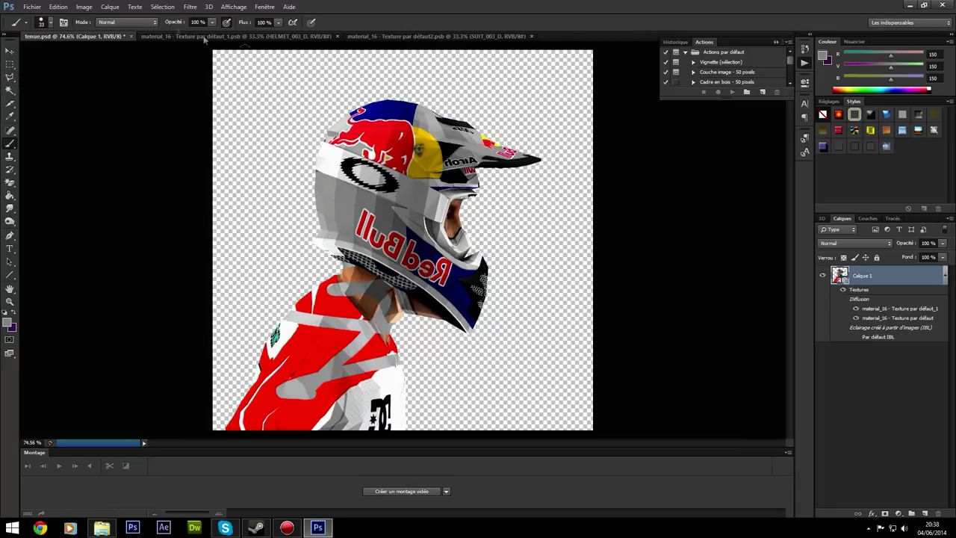
click(12, 50)
click(822, 218)
click(858, 266)
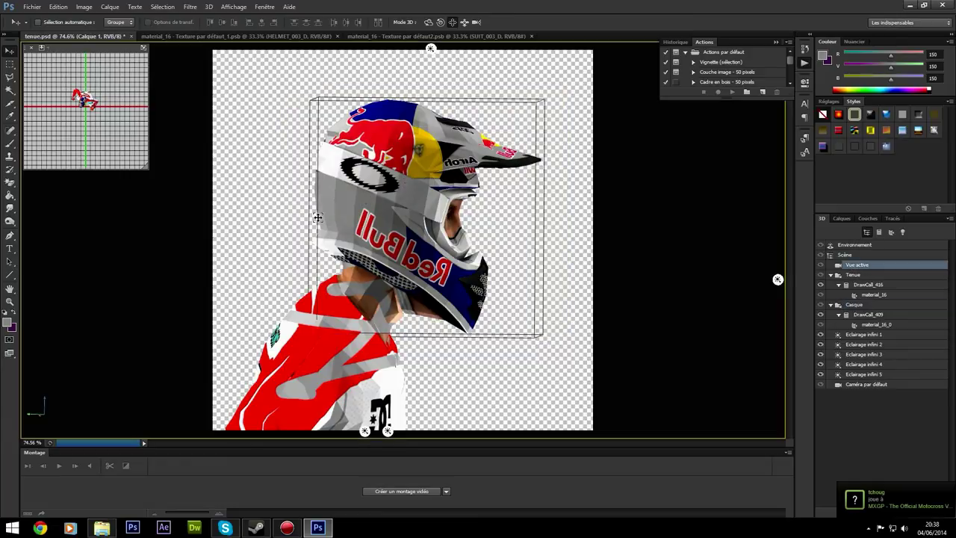
click(912, 23)
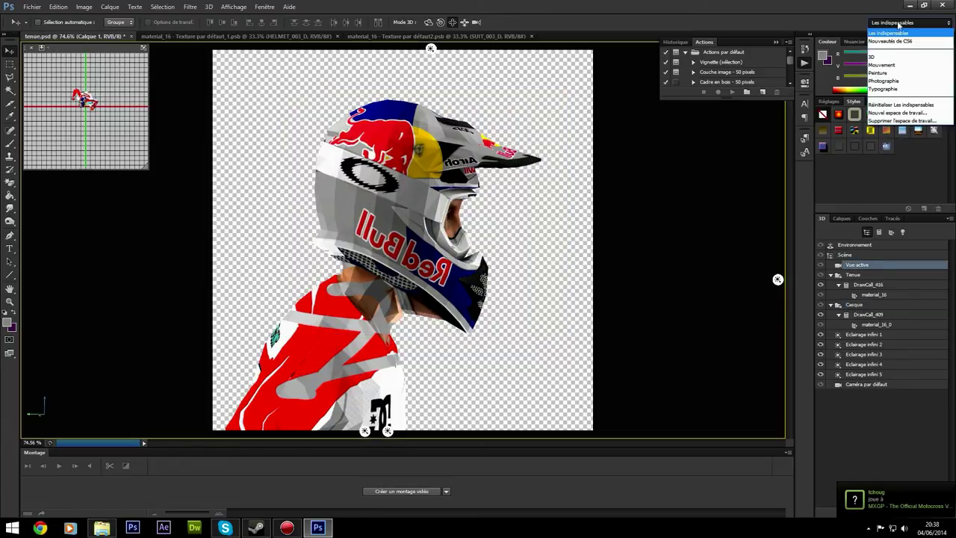
click(893, 37)
drag(885, 98, 889, 110)
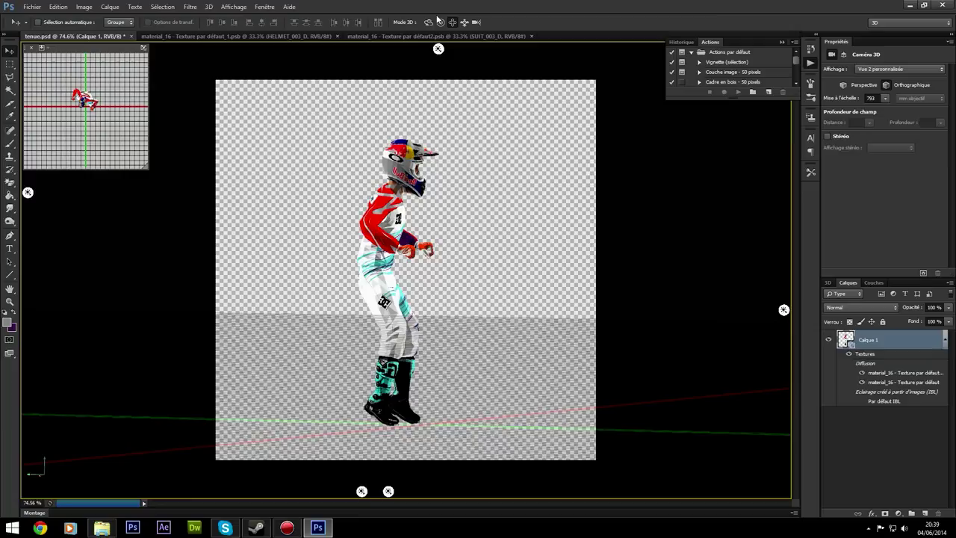
Orbit the rider to face away and brush a diagonal stroke across his back.
drag(429, 22, 2, 102)
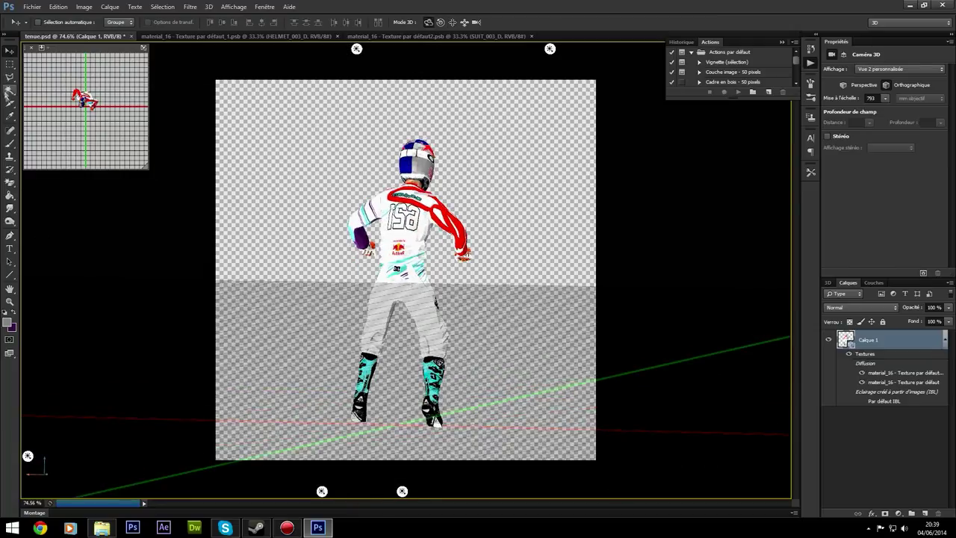
click(10, 143)
drag(387, 242, 447, 201)
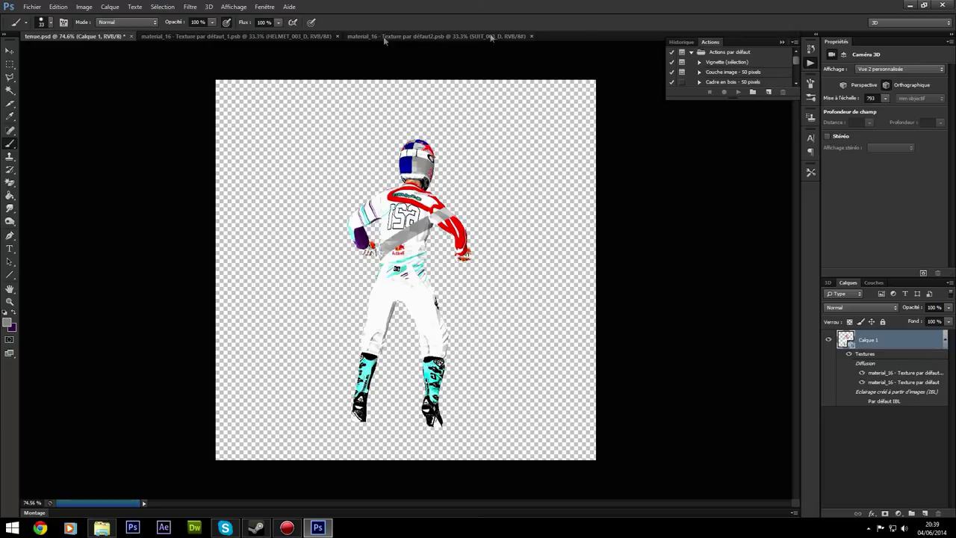
Set the foreground colour to pure red and paint a red band across the shorts.
click(904, 23)
click(897, 40)
click(904, 22)
click(825, 58)
click(607, 135)
click(710, 135)
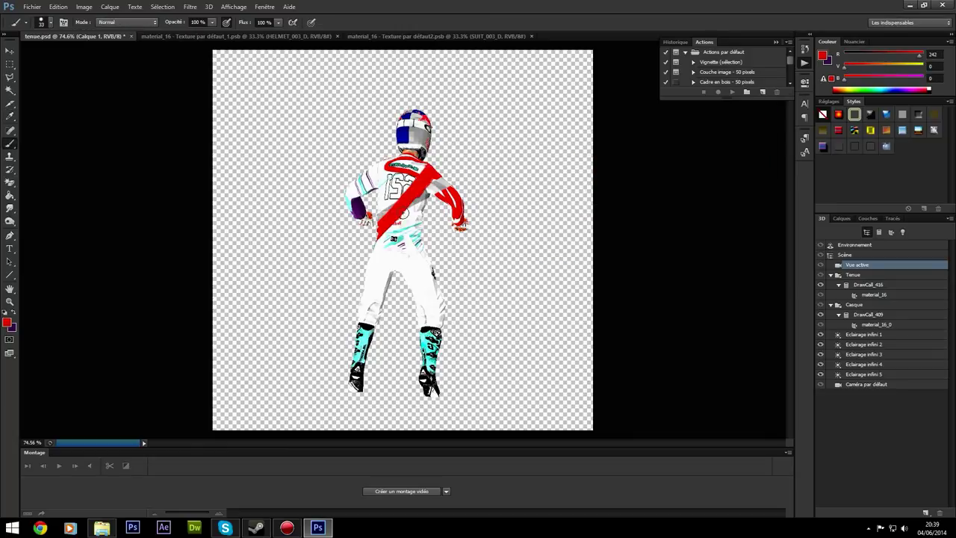
drag(271, 271, 611, 266)
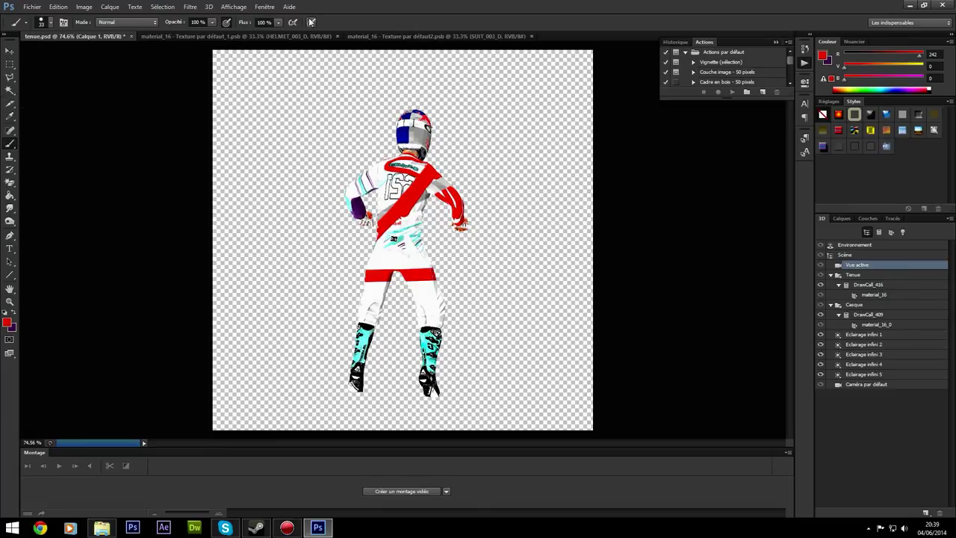
key(v)
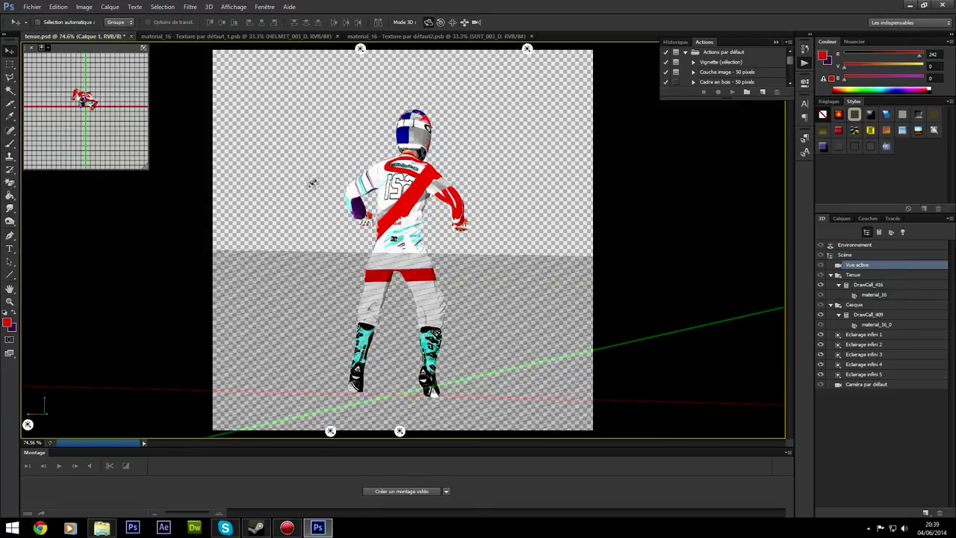
Orbit to a left-facing view, zoom to about 200%, then bring up material_16 - Texture par défaut2.psb.
mouse_move(324, 174)
mouse_down()
mouse_move(478, 191)
mouse_move(313, 215)
mouse_up()
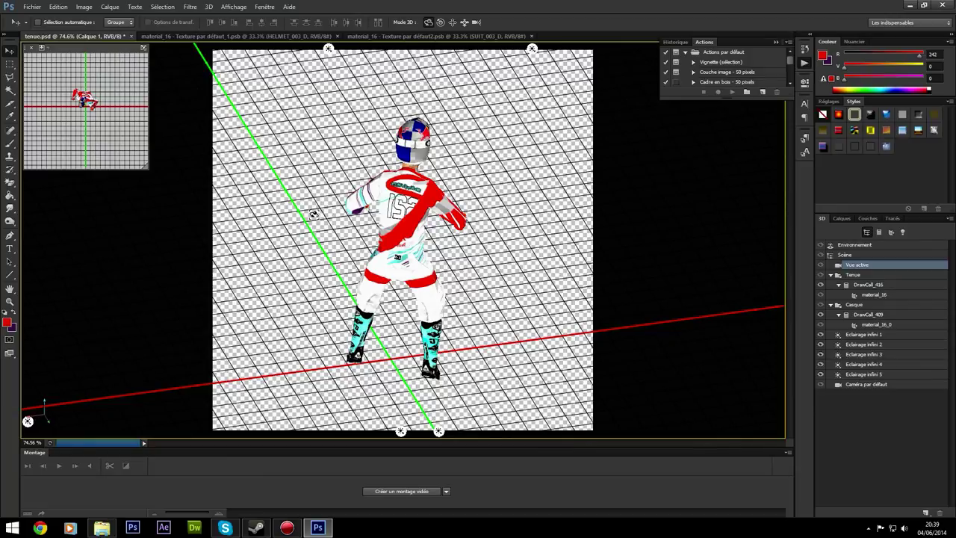
key(ctrl+plus)
key(ctrl+plus)
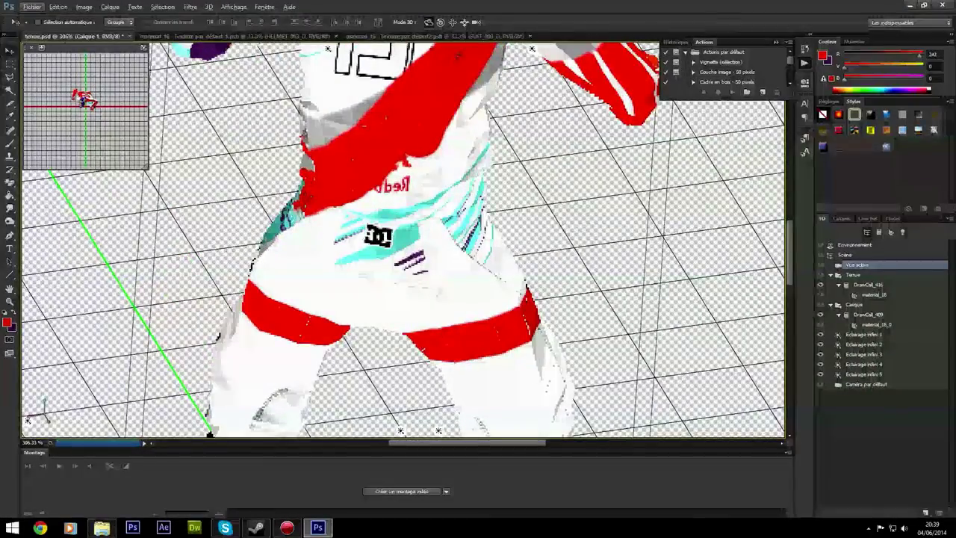
click(462, 37)
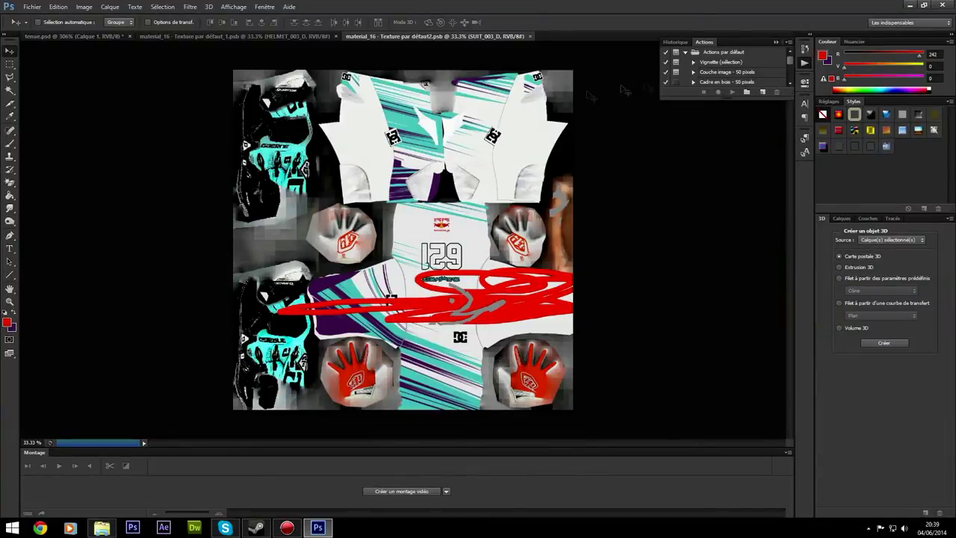
Return to tenue.psd, zoom out, and orbit to see the red-painted rider from another side.
click(252, 37)
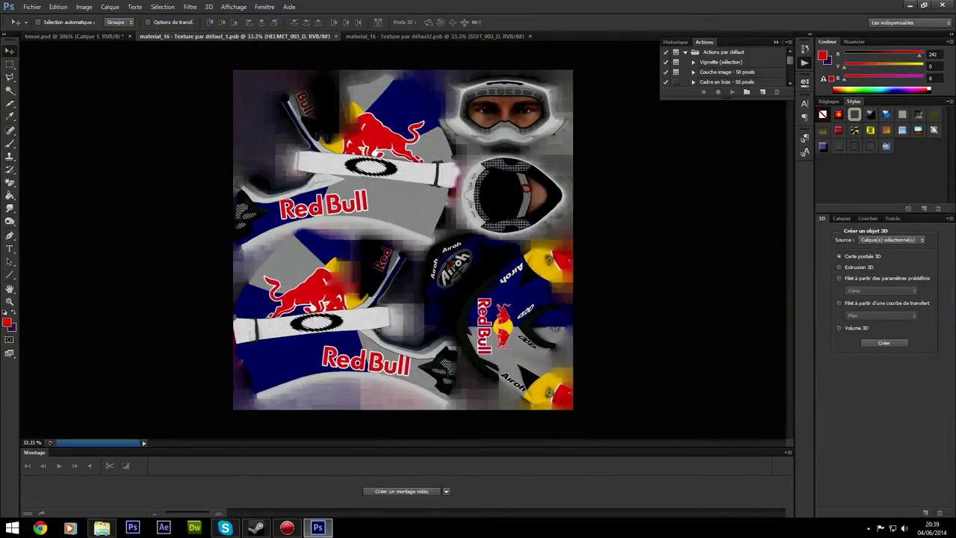
click(99, 35)
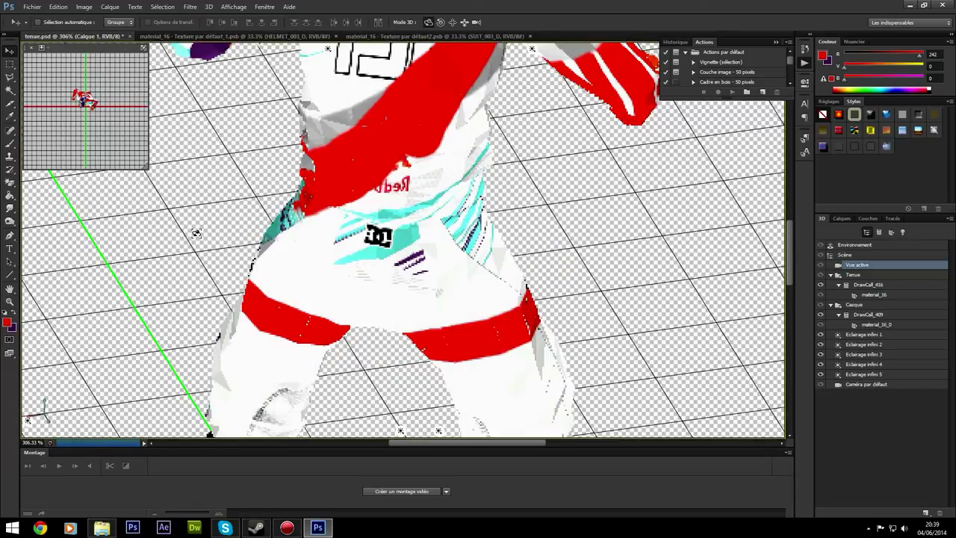
scroll(403, 247, down, 2)
scroll(404, 246, down, 2)
scroll(403, 247, down, 2)
scroll(403, 246, down, 2)
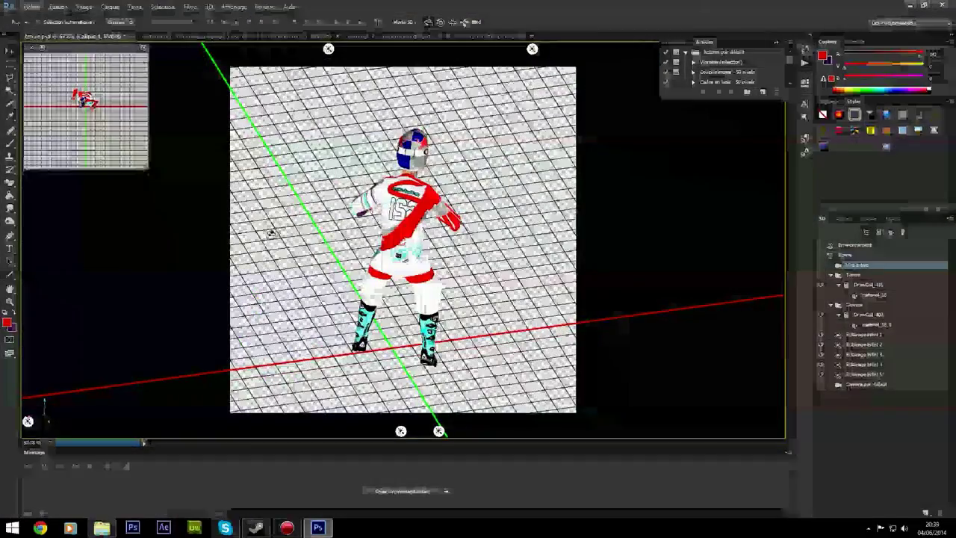
drag(270, 229, 222, 207)
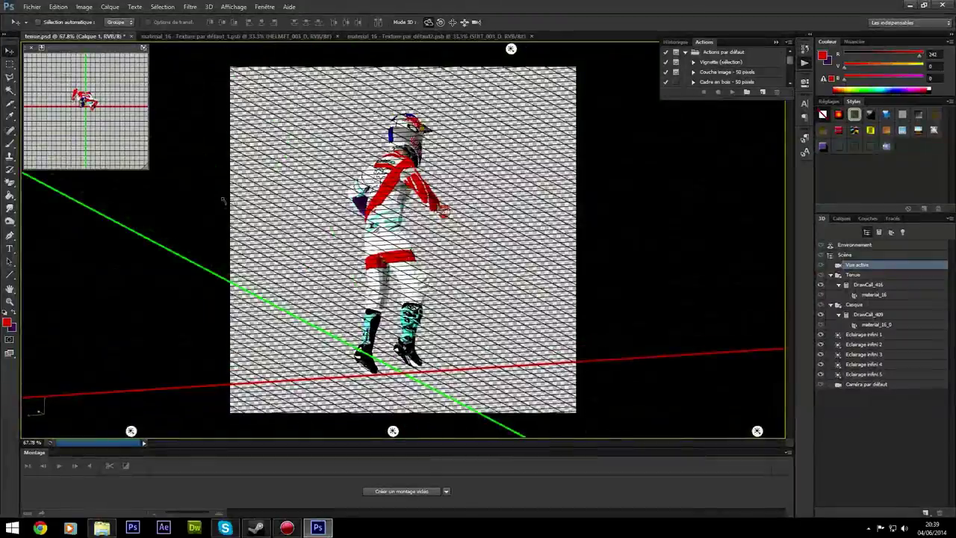